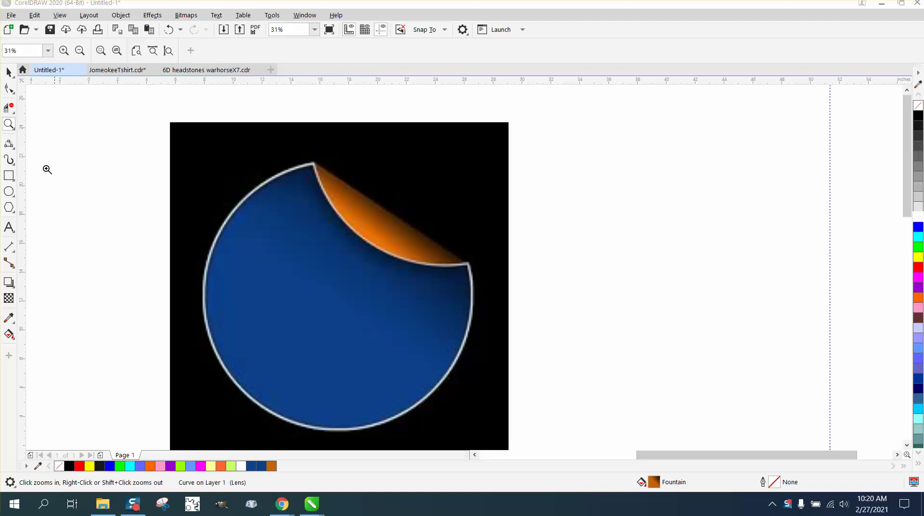
- Delete the orange rectangle and move the lower sticker group right, off the page
left_click_drag(171, 137, 537, 415)
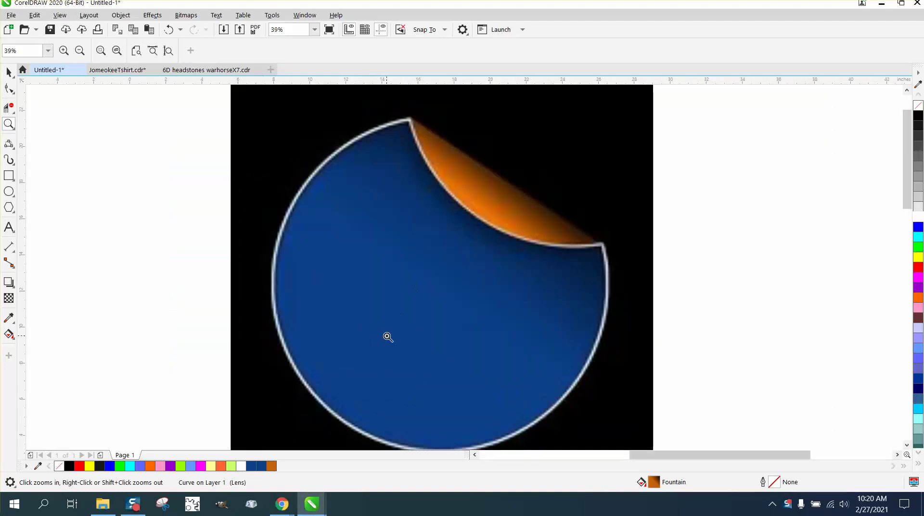
right_click(366, 307)
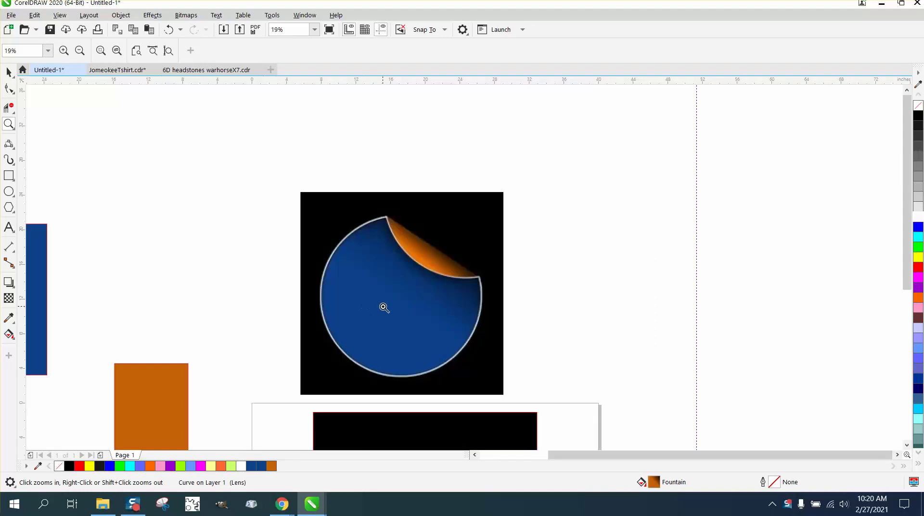
right_click(382, 308)
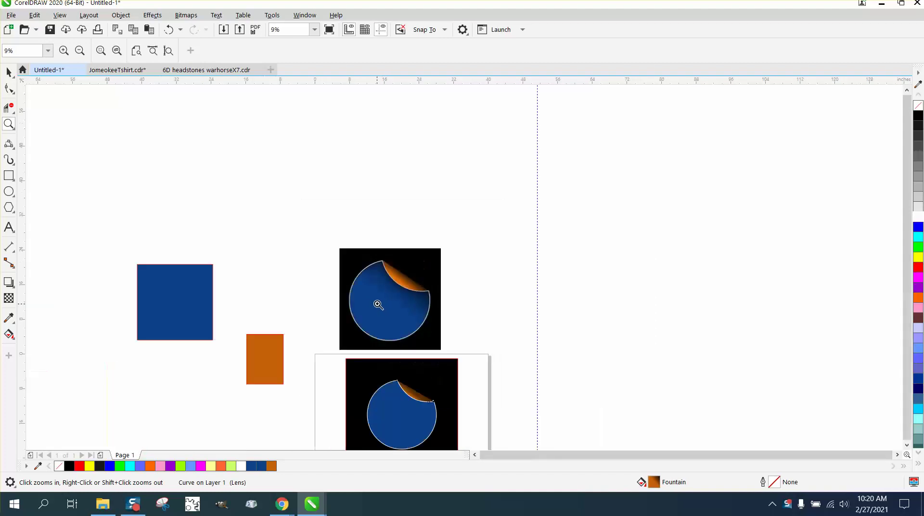
left_click(440, 444)
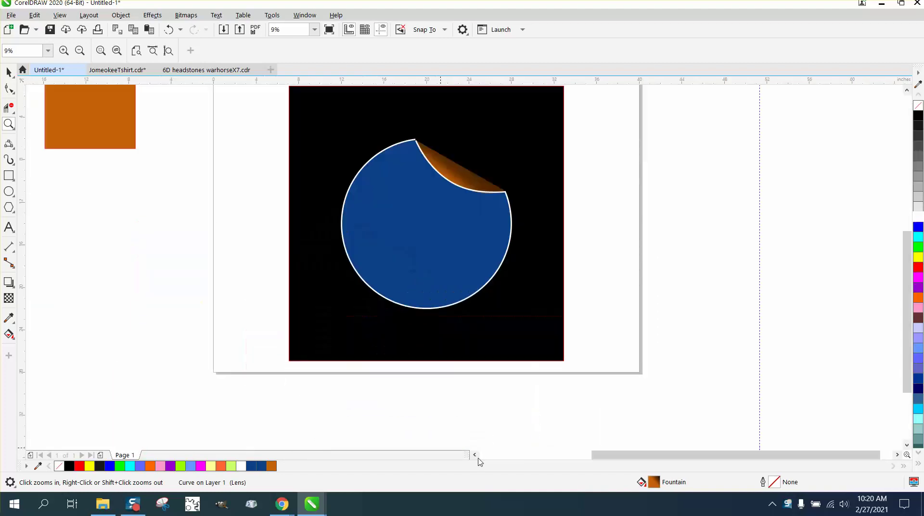
right_click(437, 298)
right_click(432, 163)
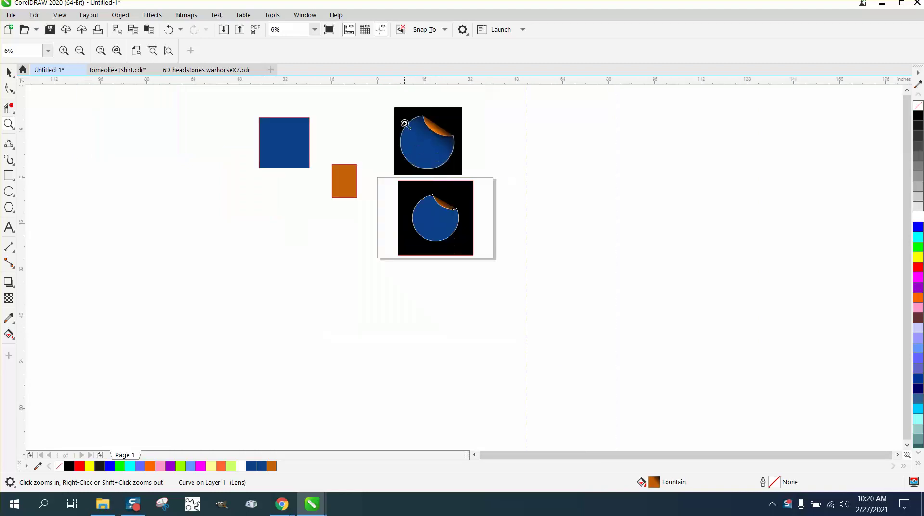
left_click_drag(403, 120, 450, 164)
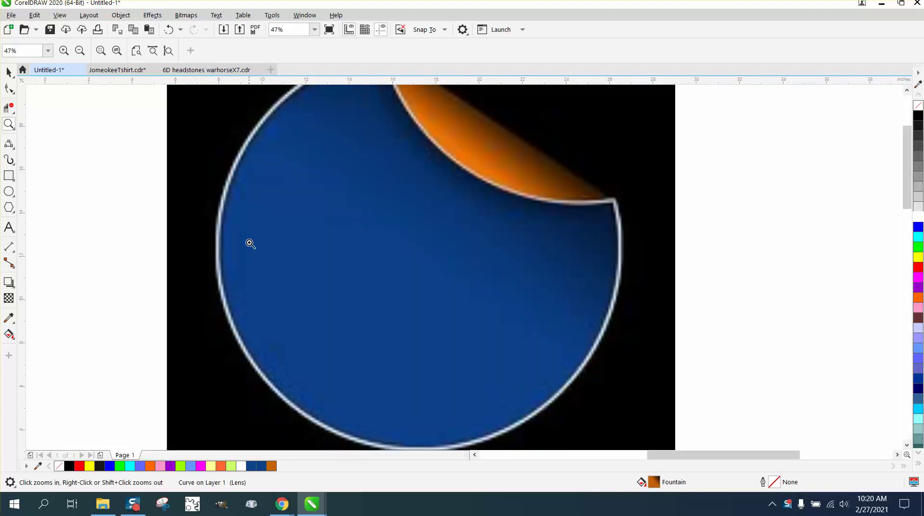
left_click_drag(580, 272, 643, 319)
right_click(404, 285)
right_click(386, 285)
right_click(383, 286)
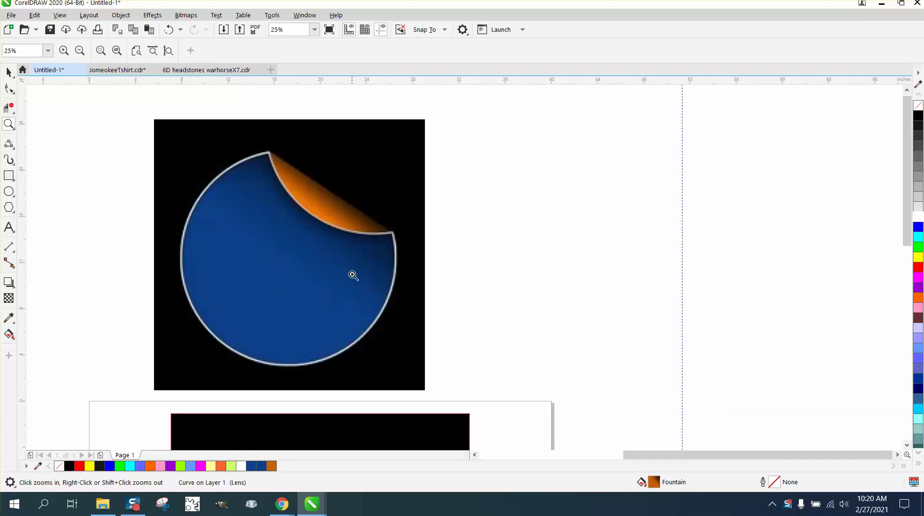
right_click(388, 326)
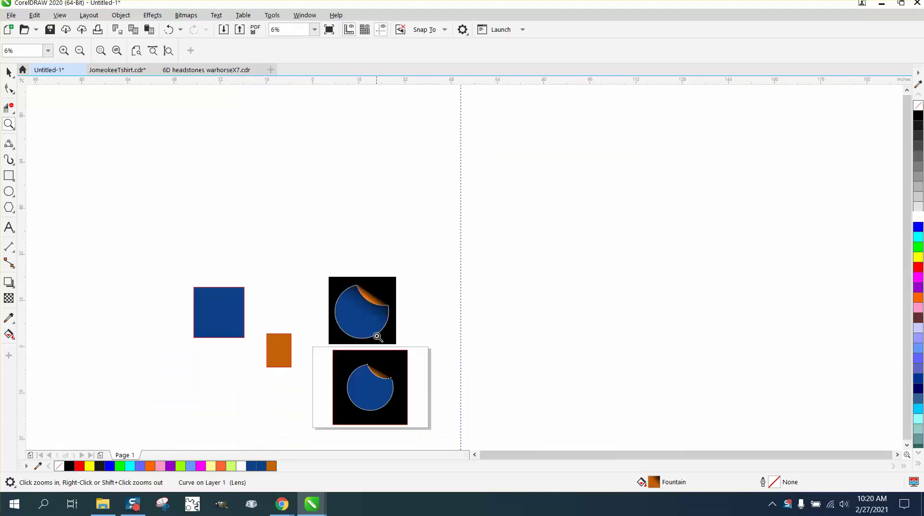
left_click_drag(354, 357, 421, 414)
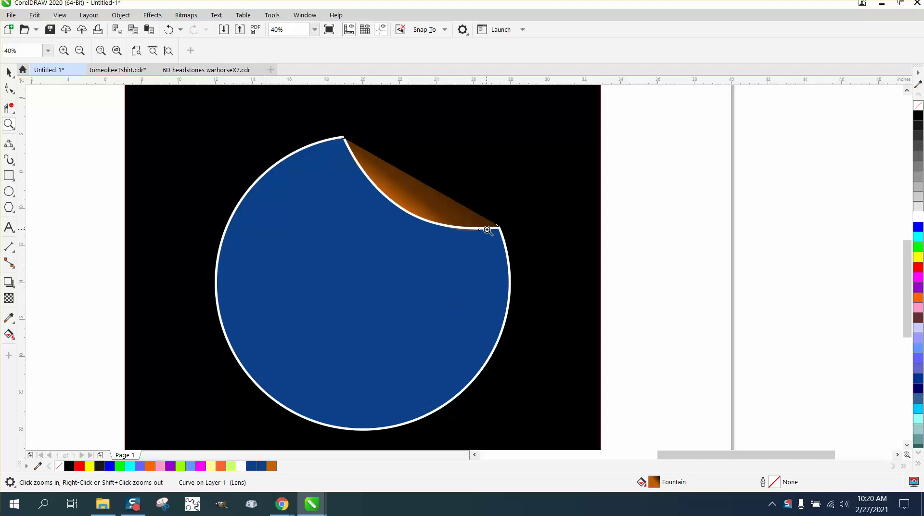
right_click(402, 226)
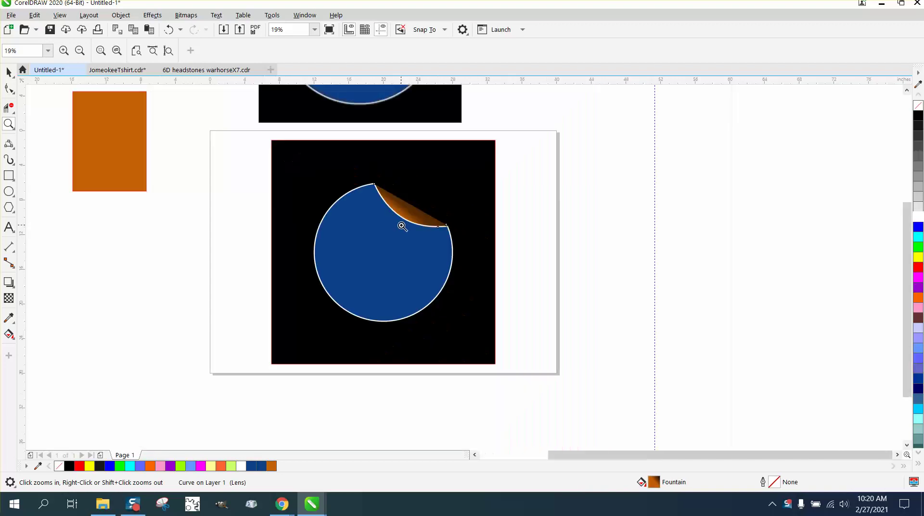
right_click(399, 223)
right_click(398, 223)
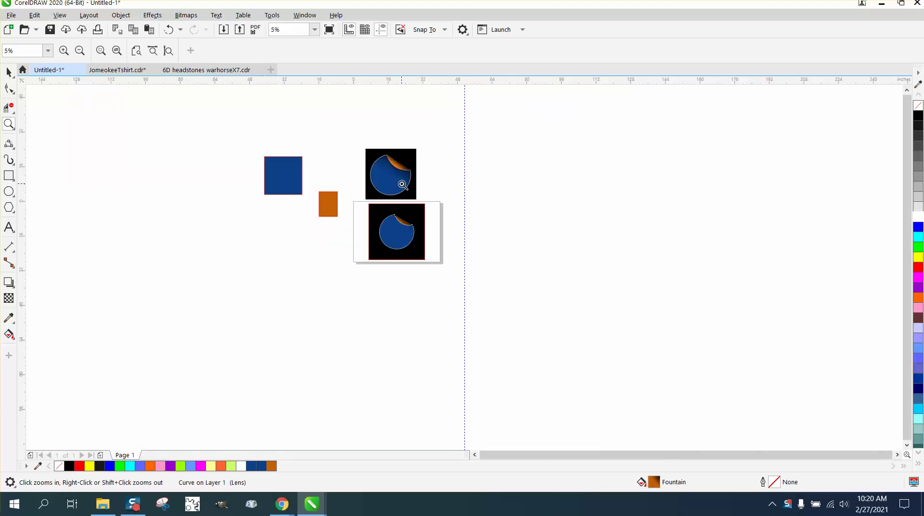
left_click(9, 73)
left_click_drag(338, 202, 465, 276)
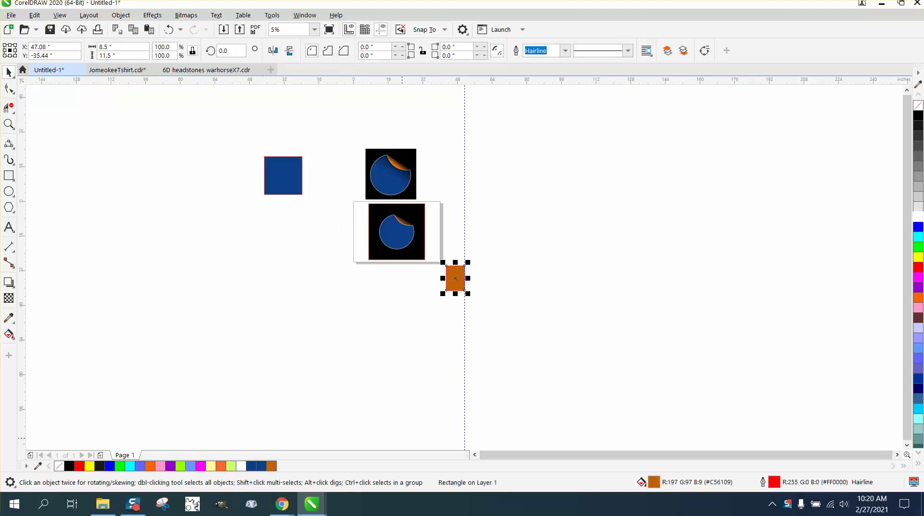
key("Delete")
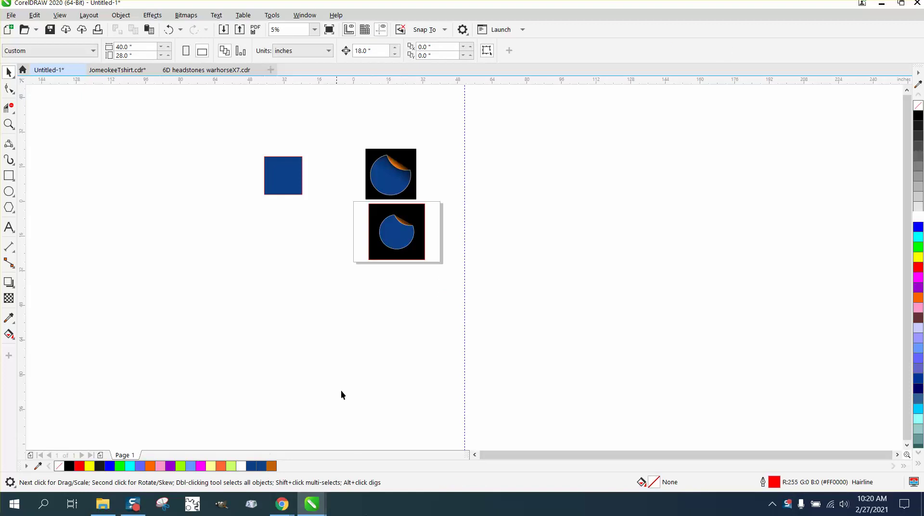
left_click_drag(355, 198, 477, 277)
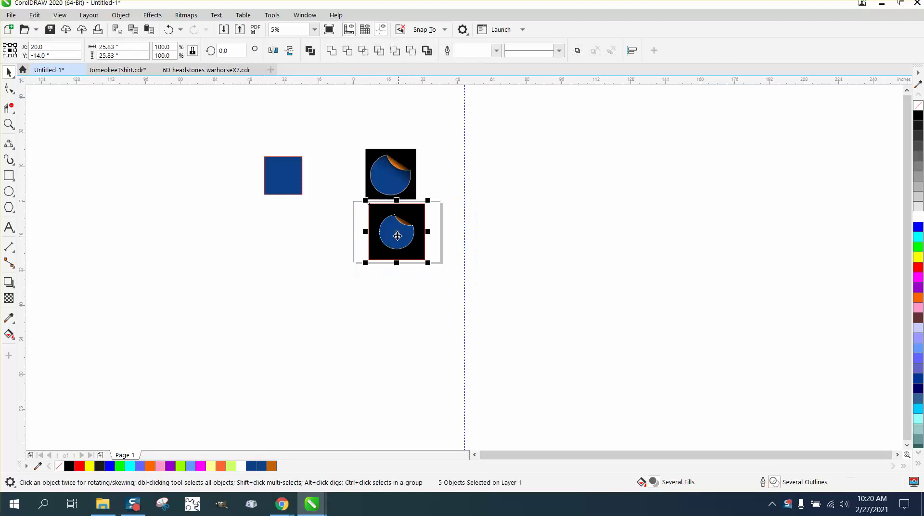
left_click_drag(394, 232, 592, 241)
- Draw a rectangle on the page, fill it black, and send it to the back of page
left_click(9, 175)
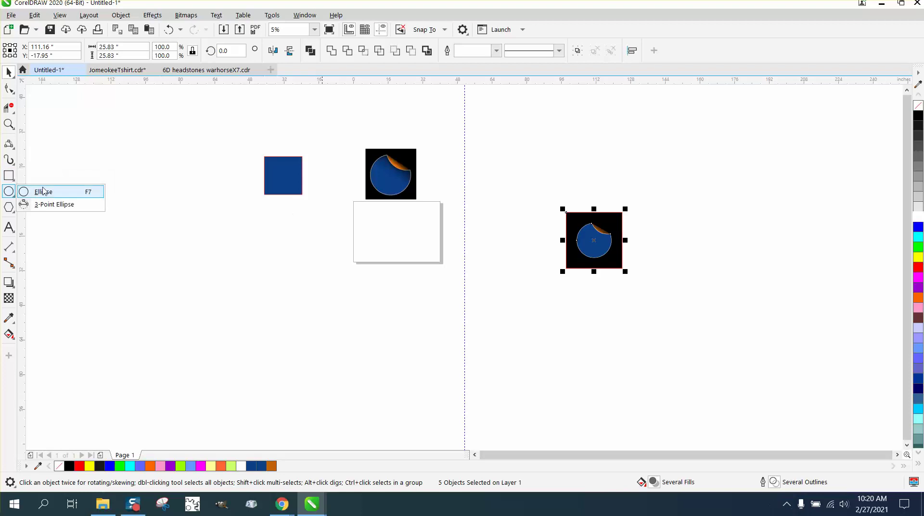
left_click(60, 179)
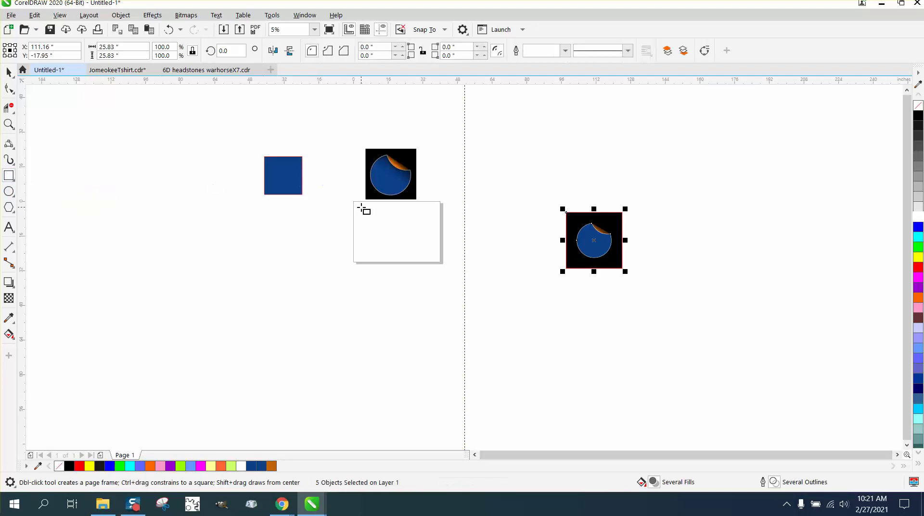
left_click_drag(362, 208, 435, 259)
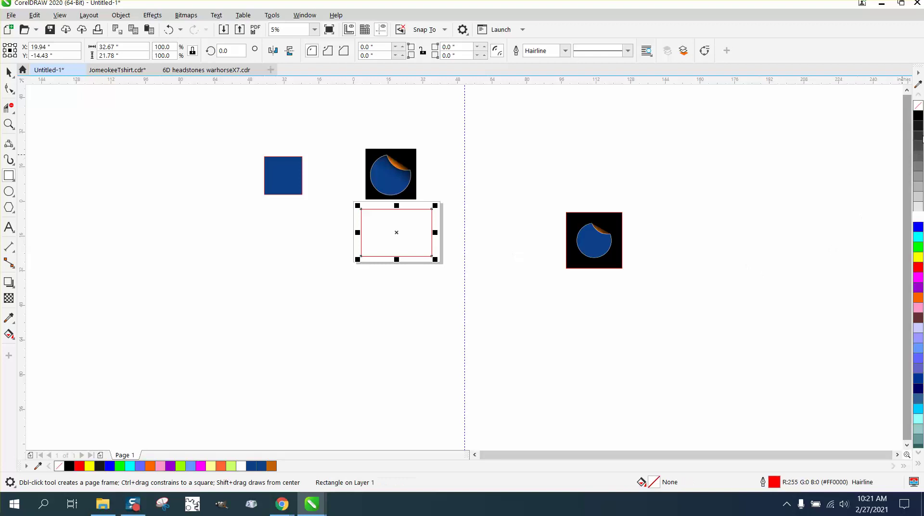
left_click(919, 118)
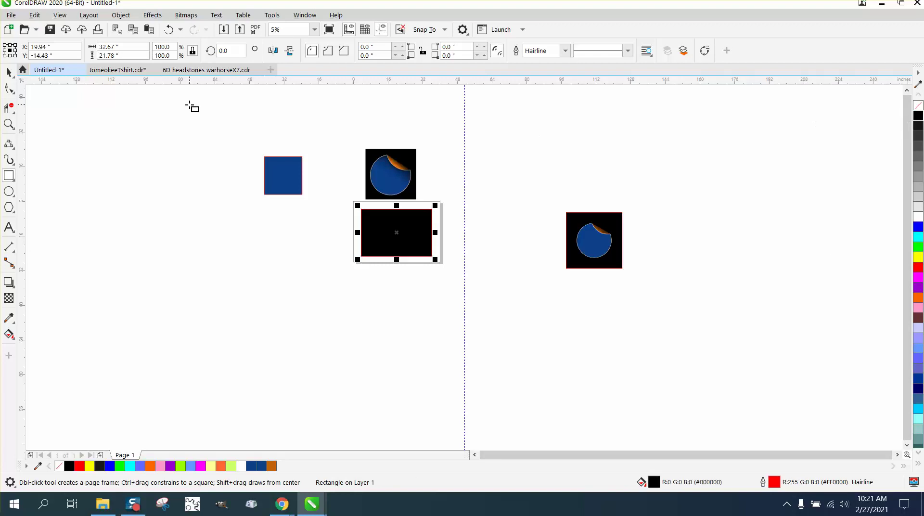
left_click(121, 15)
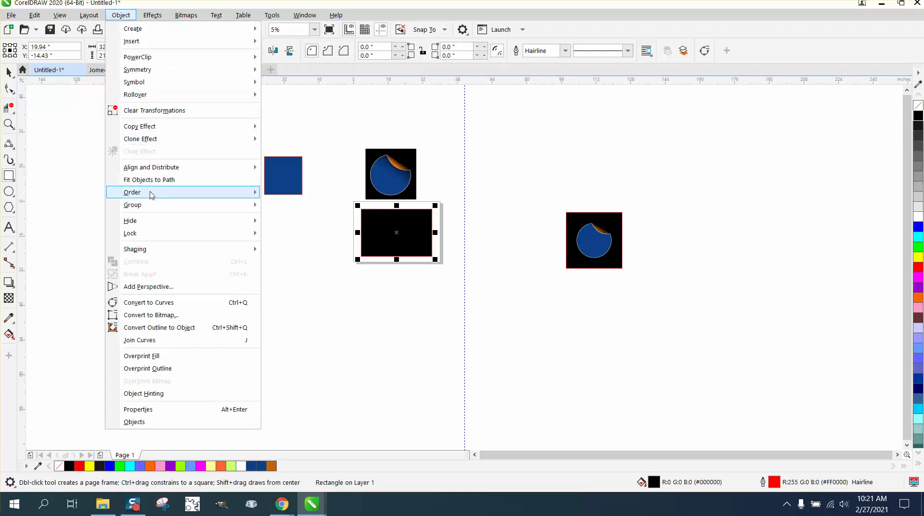
mouse_move(231, 195)
left_click(301, 206)
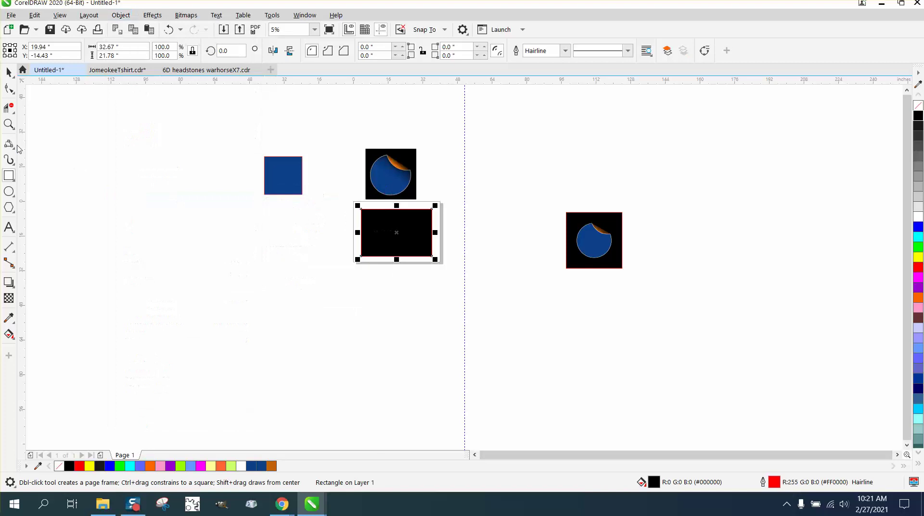
left_click(11, 126)
- Draw a circle on the black rectangle and give it a white 0.25 in outline
left_click(334, 205)
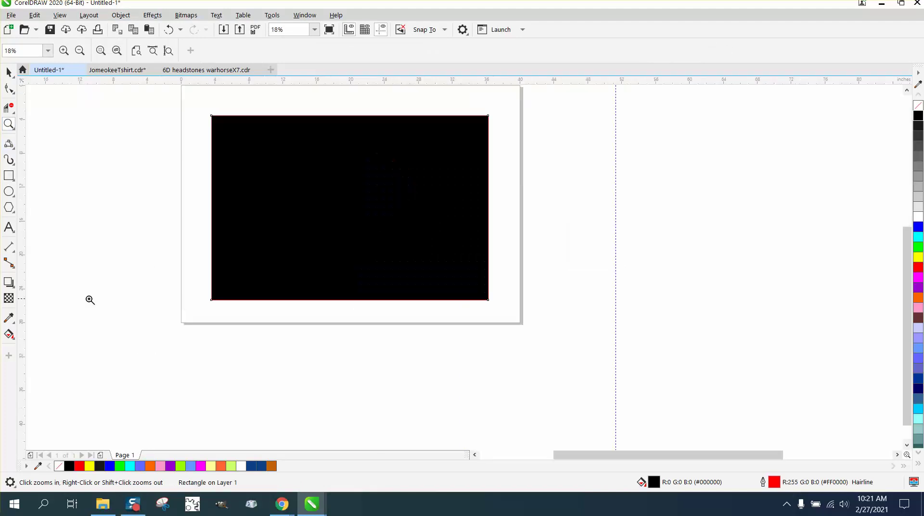
left_click(9, 191)
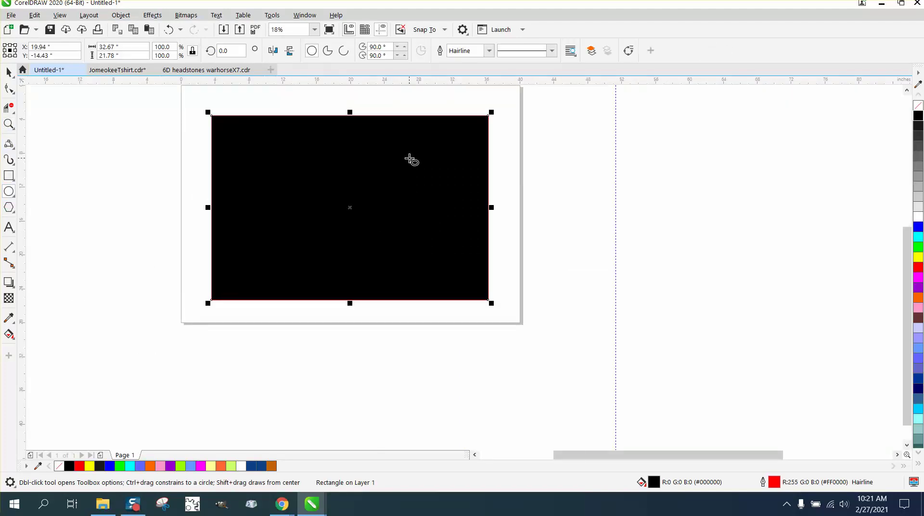
left_click_drag(409, 158, 306, 248)
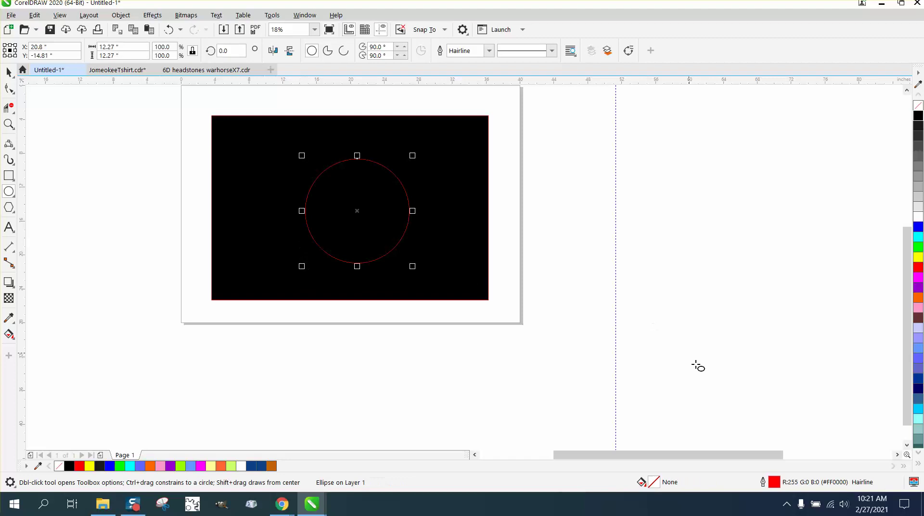
double_click(775, 482)
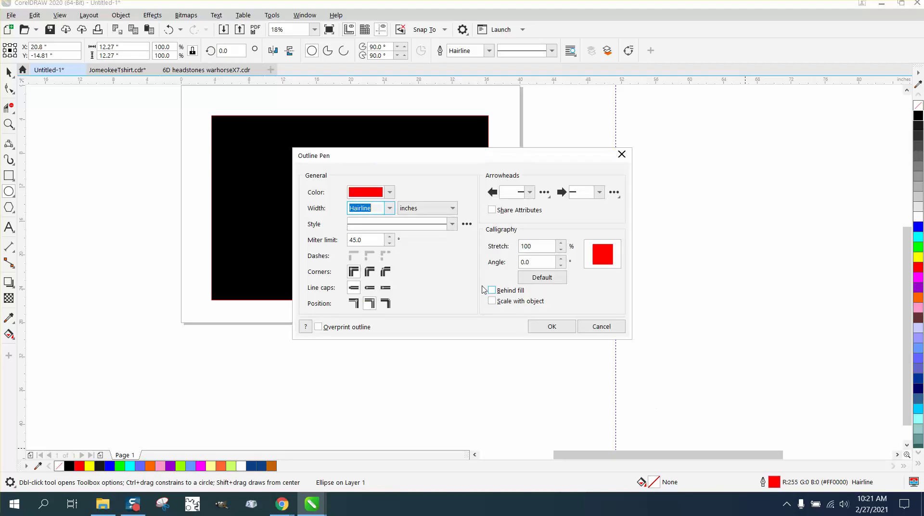
left_click(389, 192)
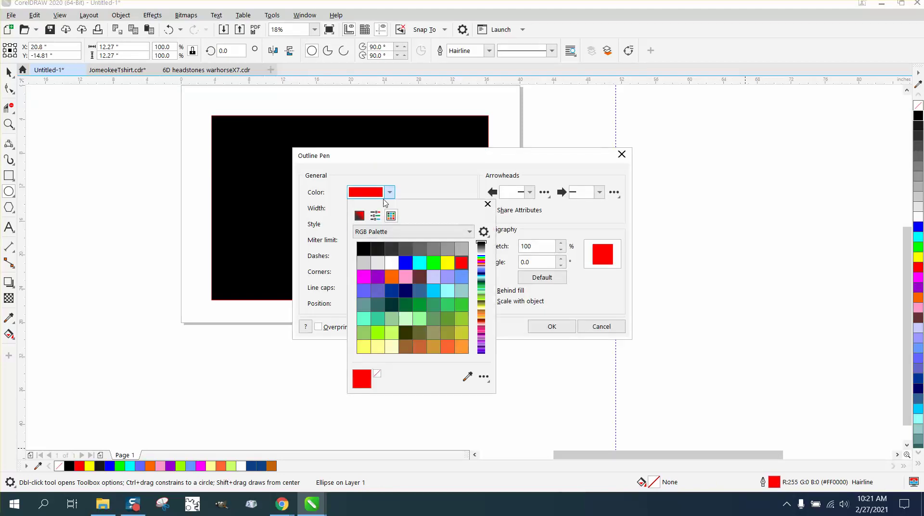
left_click(392, 262)
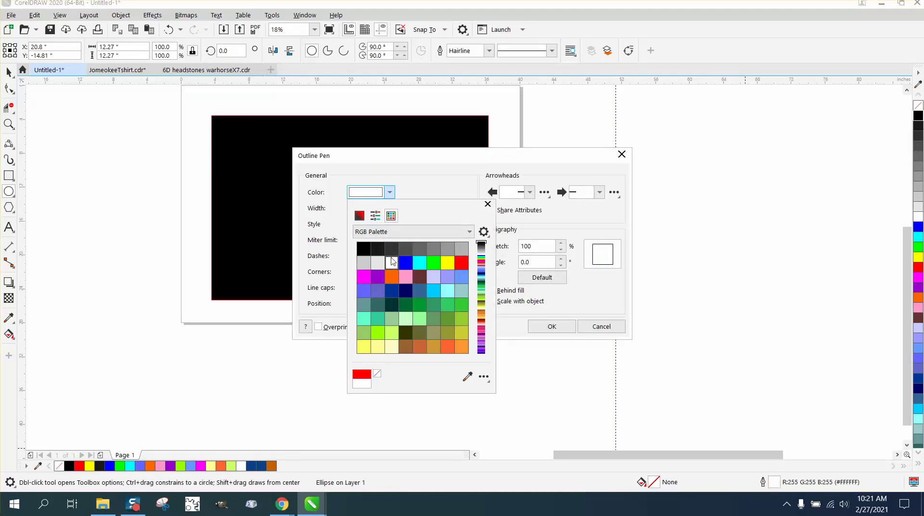
left_click(392, 194)
left_click(390, 208)
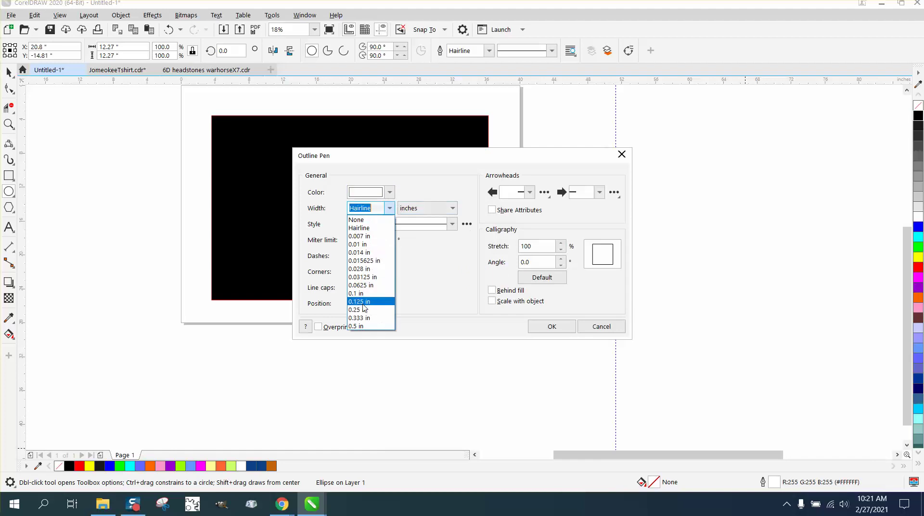
left_click(358, 311)
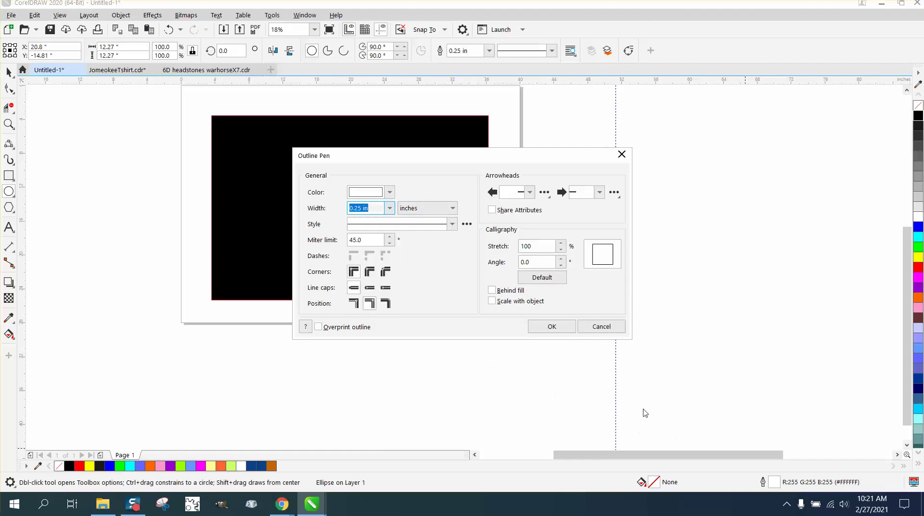
left_click(553, 327)
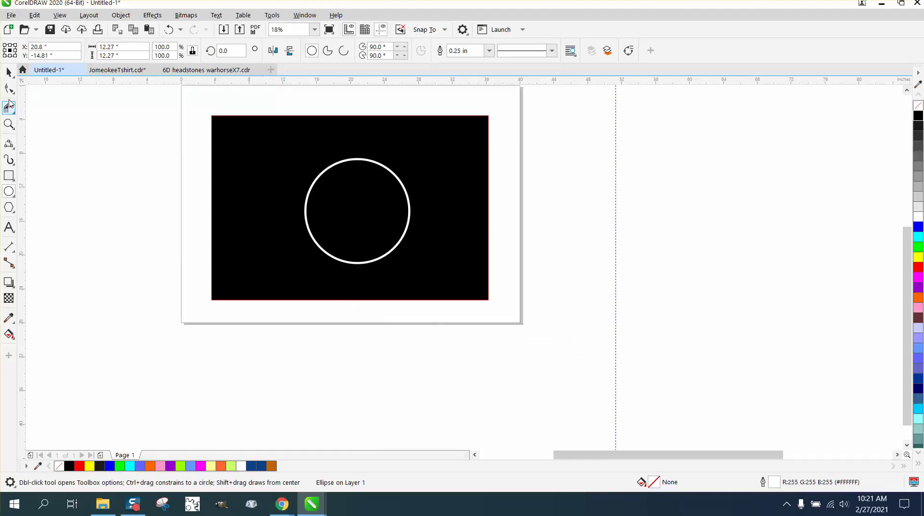
- Centre the circle on the page with P and drag an overlapping copy up and right
left_click(12, 91)
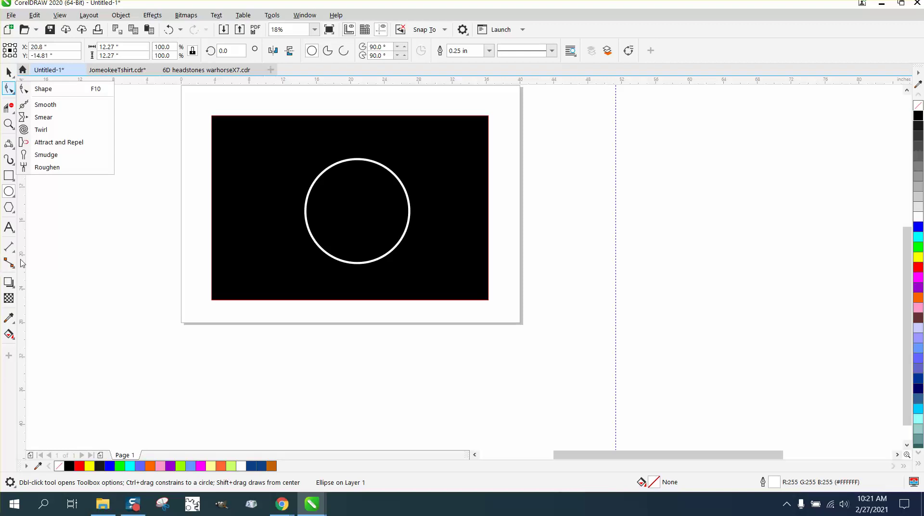
left_click(8, 72)
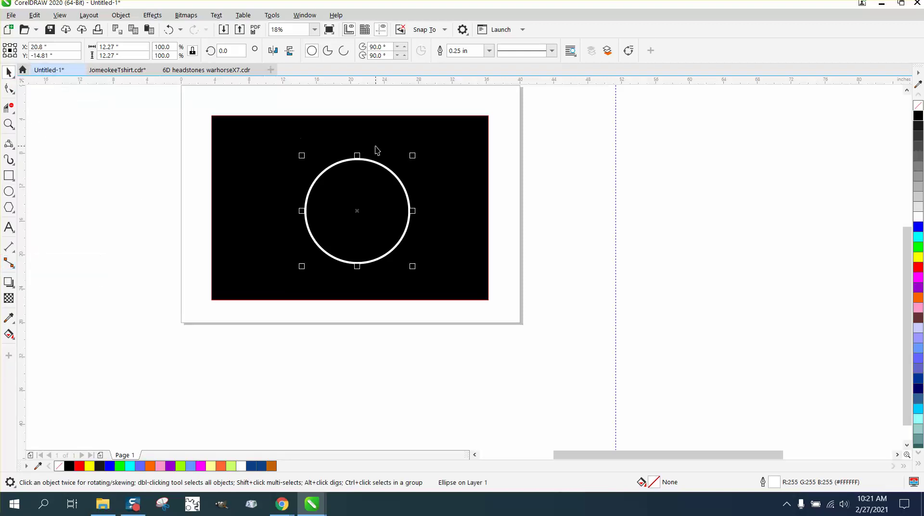
key("p")
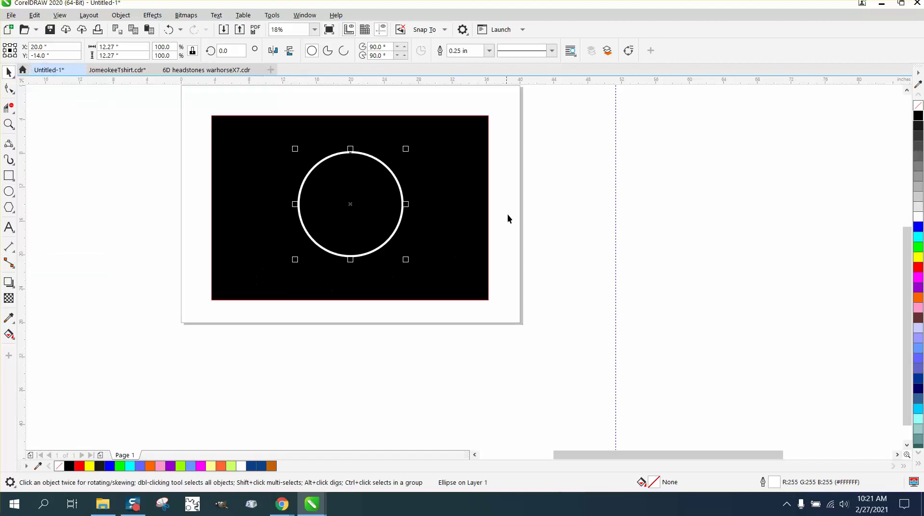
left_click(588, 215)
left_click(397, 182)
left_click_drag(355, 208, 400, 135)
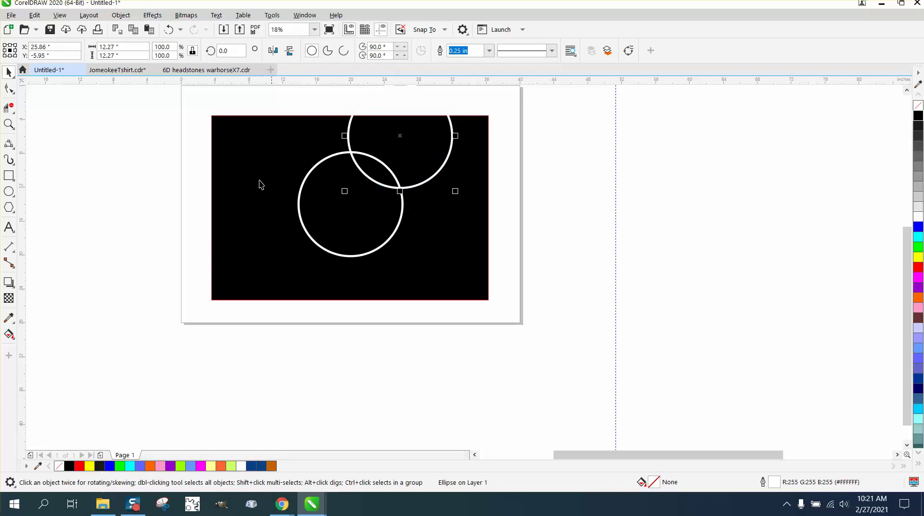
- Trim the copy's outer arc with Virtual Segment Delete, keeping the inner curve
left_click(8, 109)
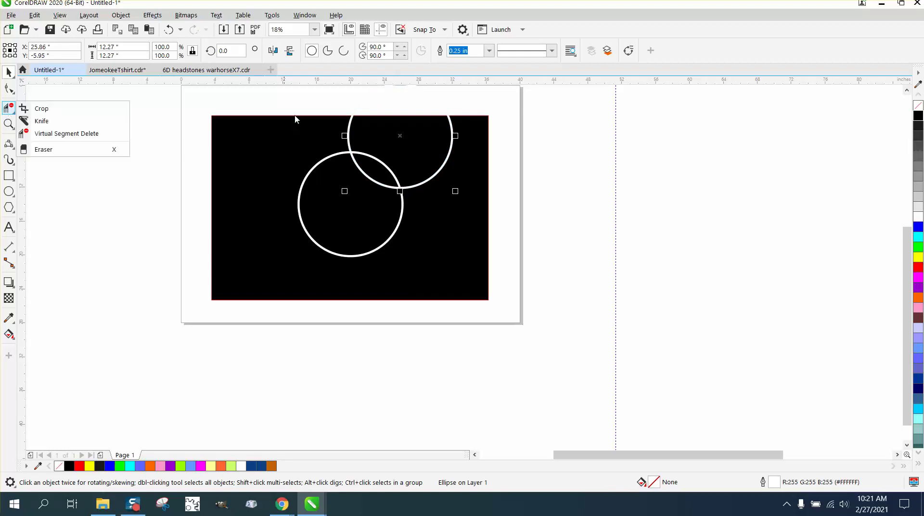
left_click(113, 131)
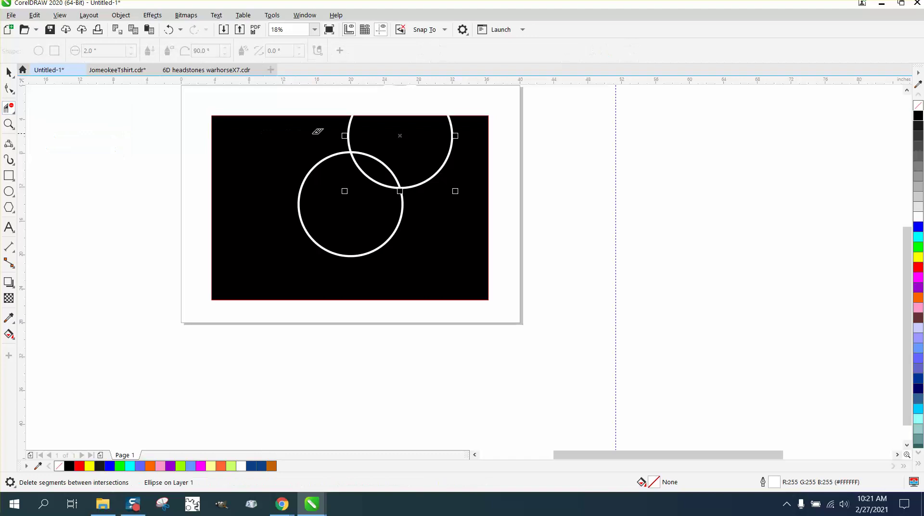
mouse_move(384, 133)
left_mouse_down()
mouse_move(423, 130)
mouse_move(472, 159)
left_mouse_up()
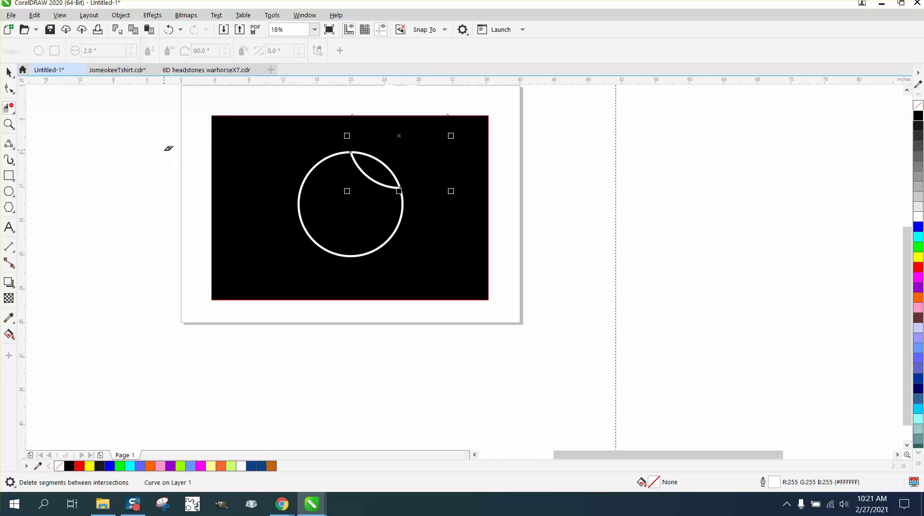
- Try a pure blue fill on the circle, then undo it
left_click(9, 72)
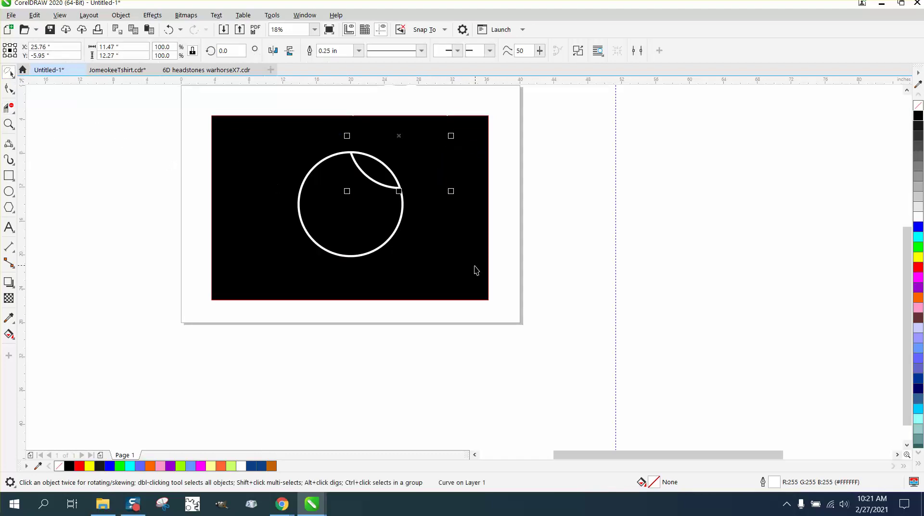
scroll(472, 266, "down", 2)
left_click(424, 258)
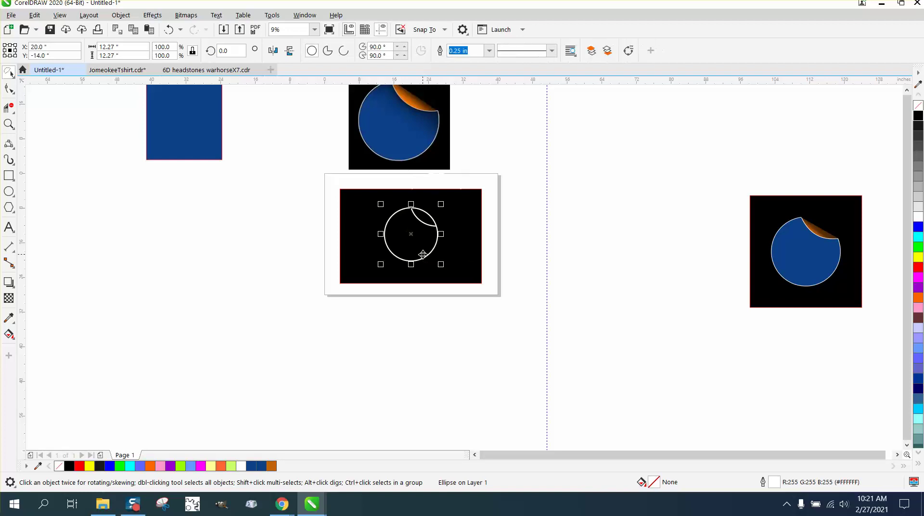
left_click(919, 227)
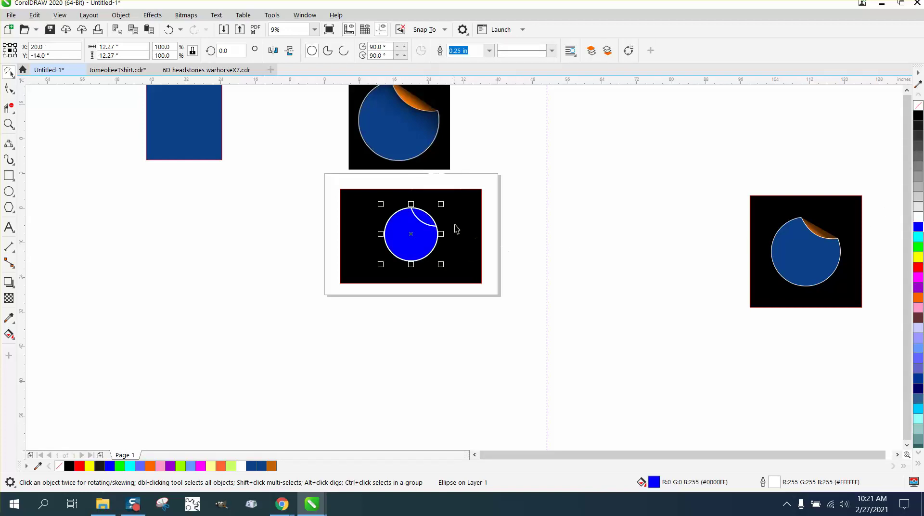
left_click(169, 30)
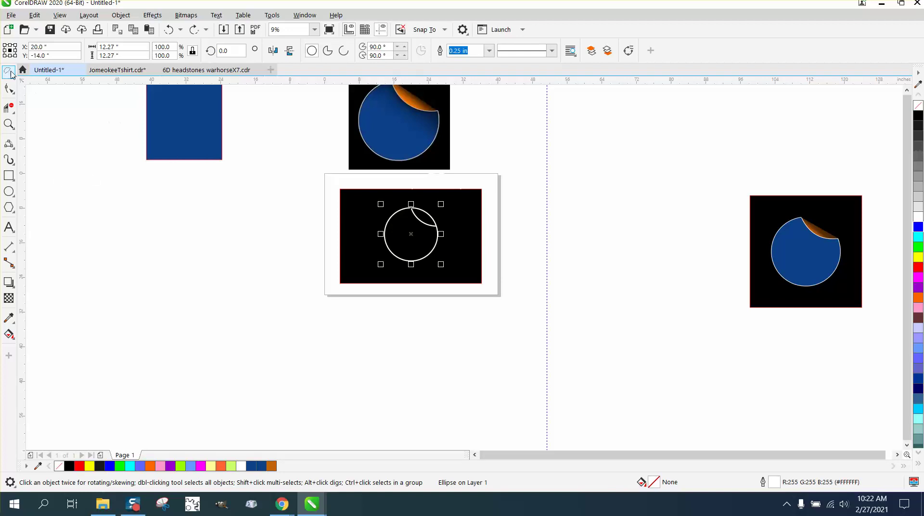
- Replace the old sample square with a new one filled with the reference sticker's dark blue
left_click(160, 103)
key("Delete")
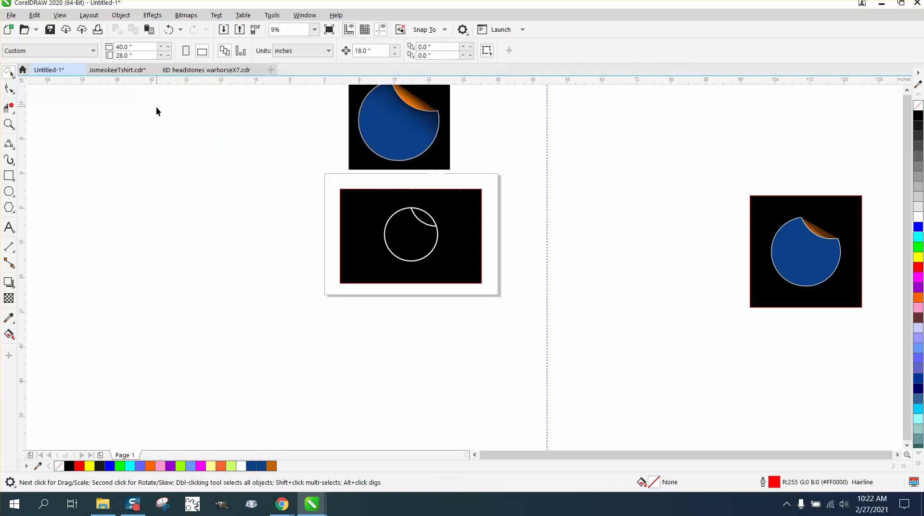
left_click(10, 177)
left_click_drag(139, 165, 179, 199)
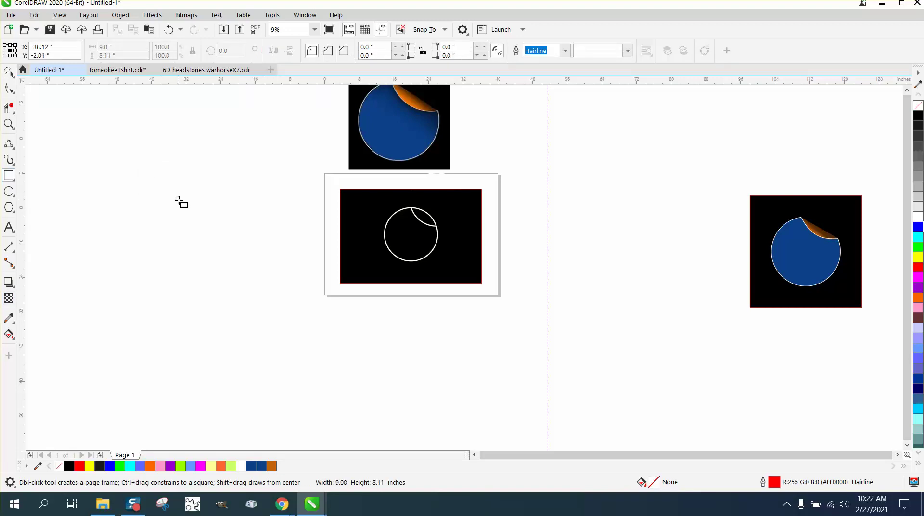
left_click(6, 322)
left_click(51, 318)
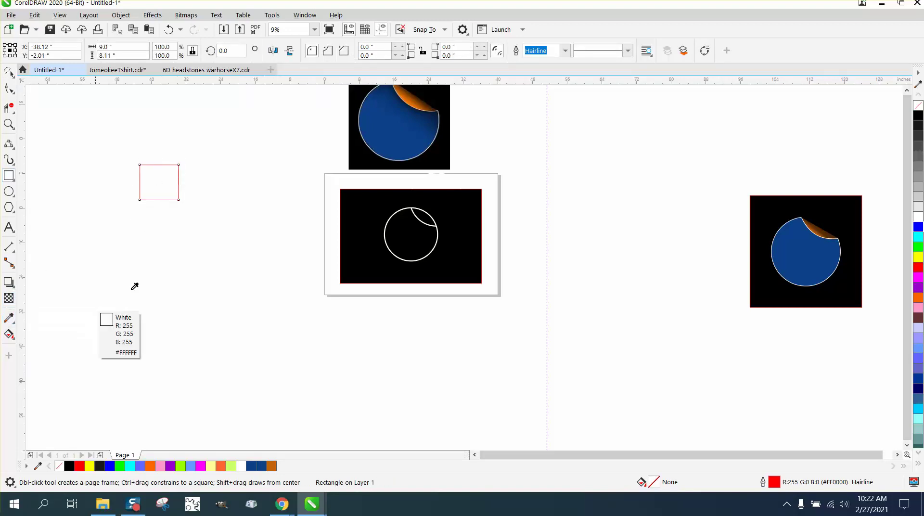
left_click(402, 143)
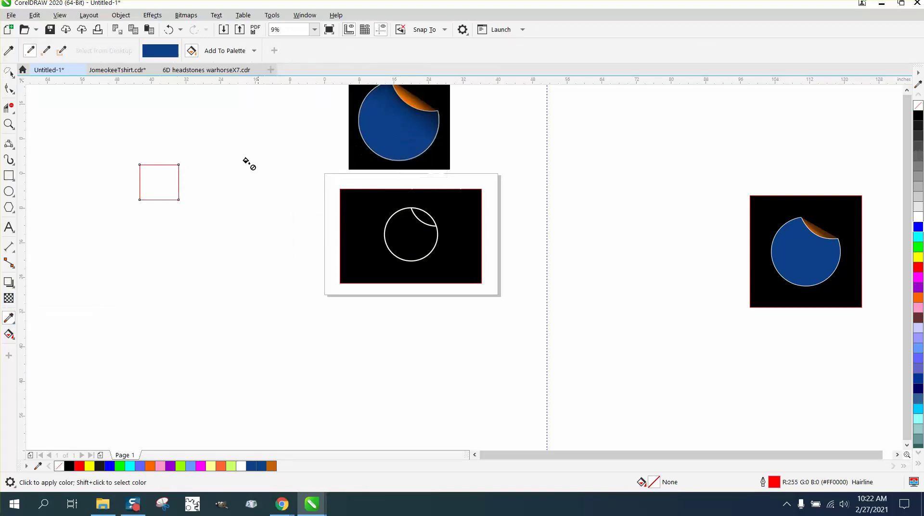
left_click(168, 182)
- Smart Fill the circle's main region with the sampled blue #0E4089
left_click(15, 340)
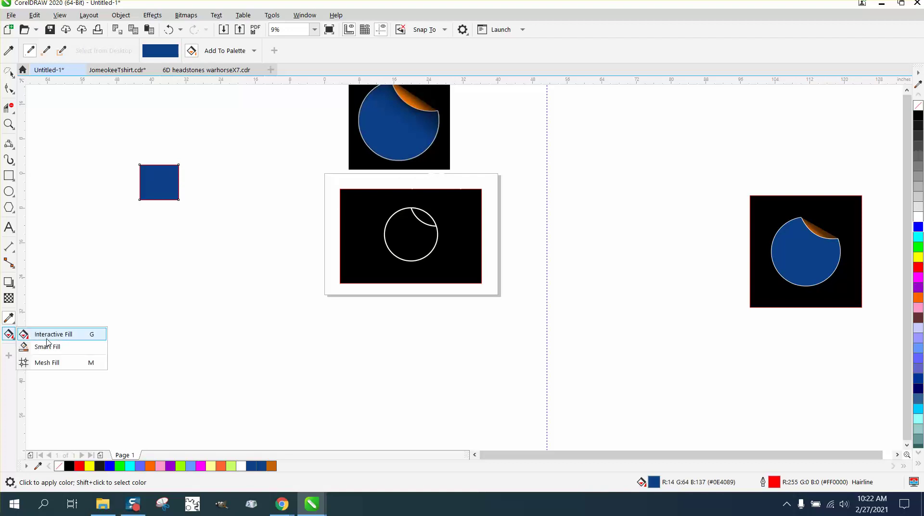
left_click(51, 346)
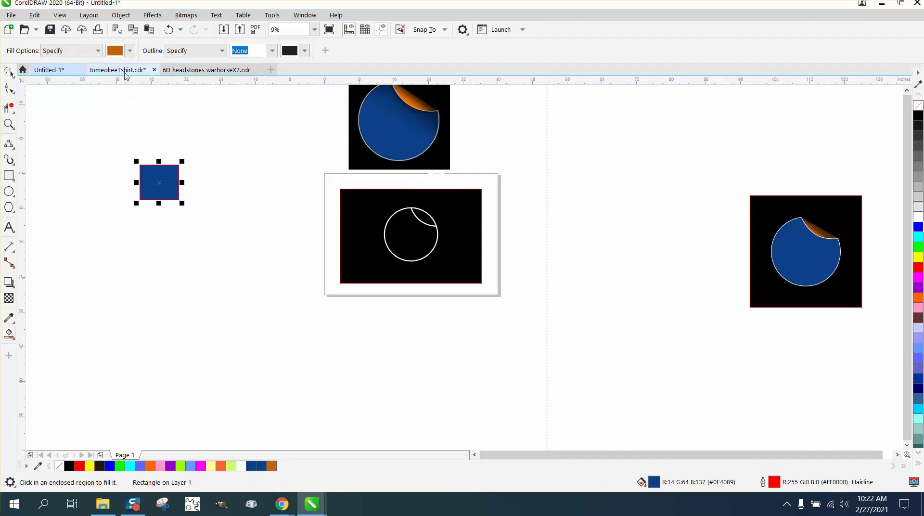
left_click(130, 50)
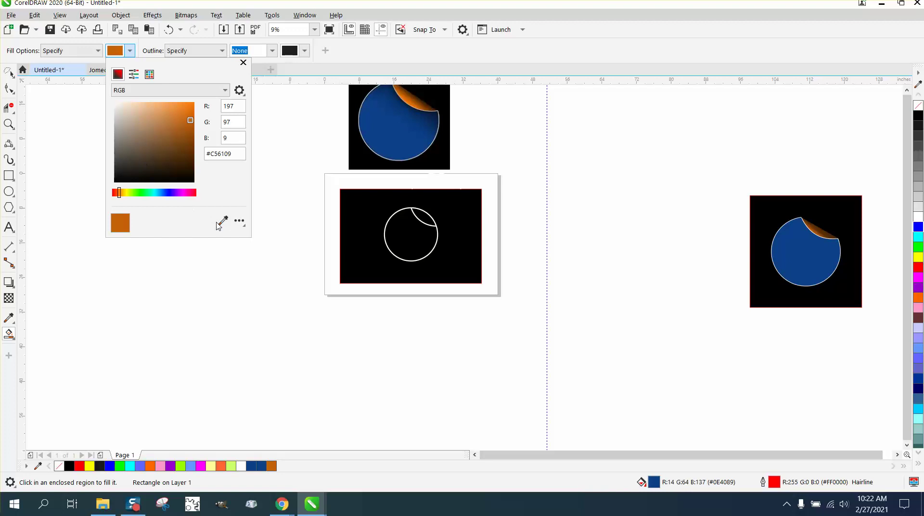
left_click(222, 221)
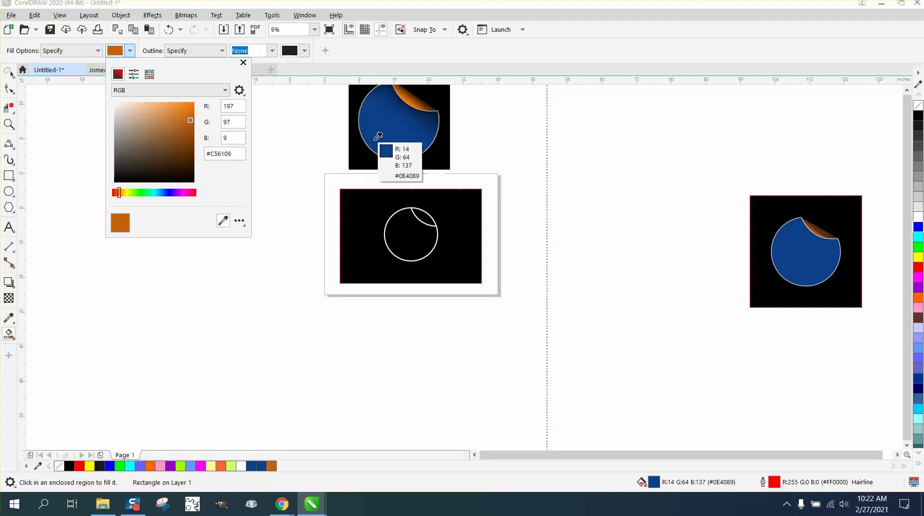
left_click(243, 65)
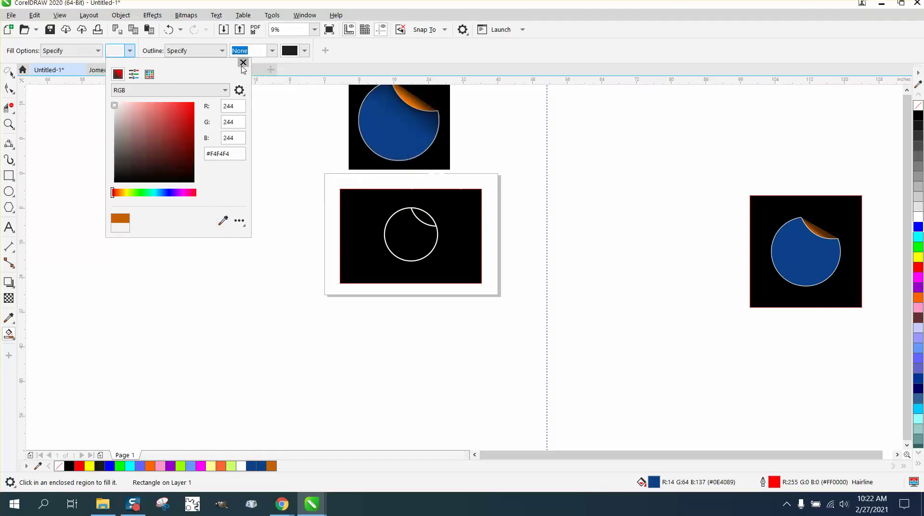
left_click(243, 62)
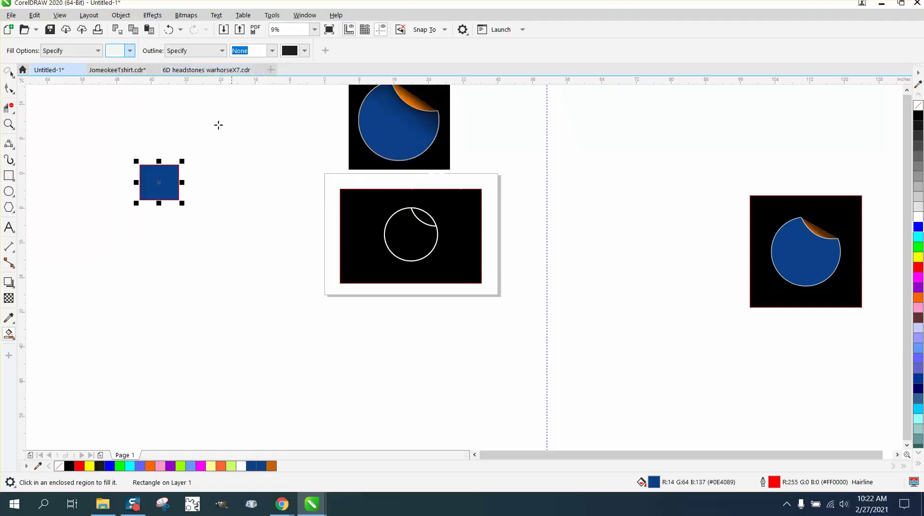
left_click(130, 50)
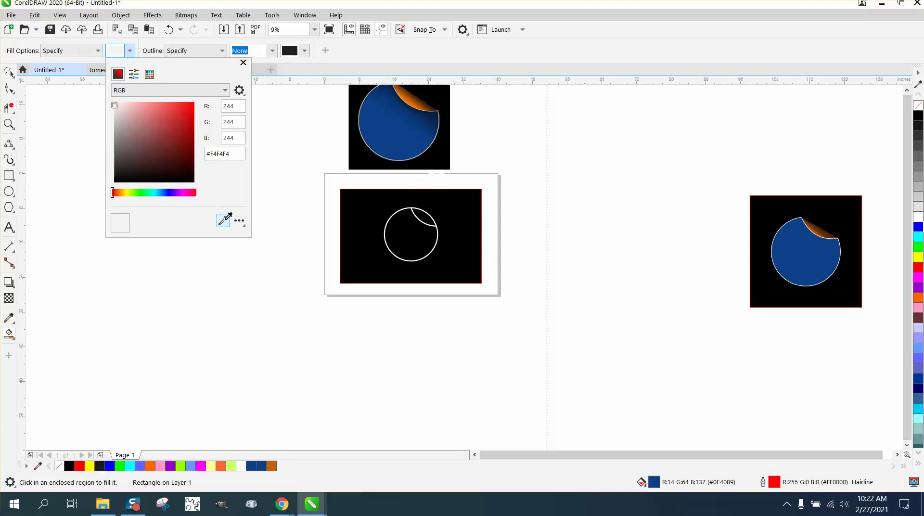
left_click(390, 130)
left_click(406, 231)
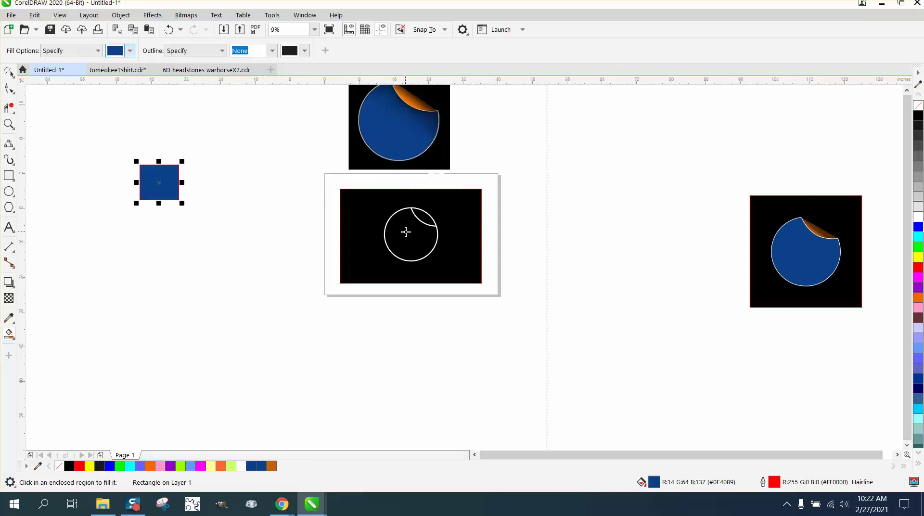
left_click(407, 233)
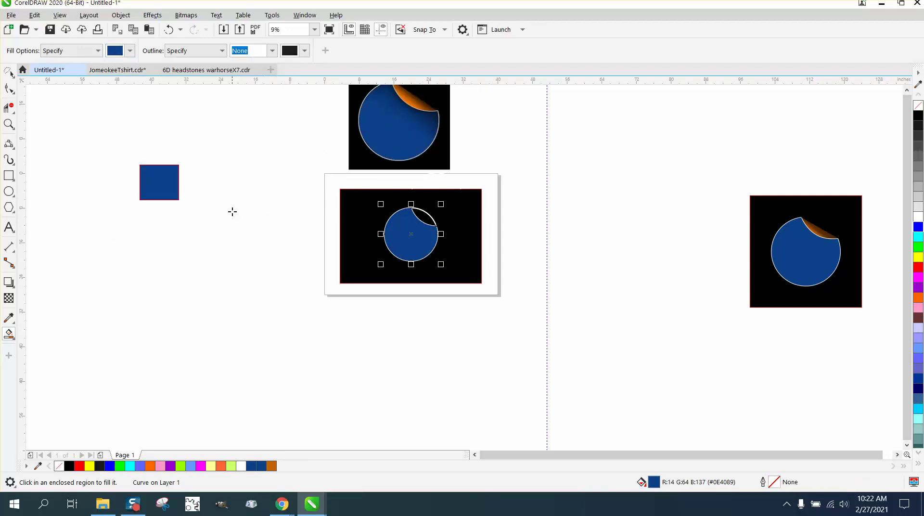
- Draw a 2-Point Line joining the notch's top and lower-right corners
left_click(9, 124)
right_click(301, 181)
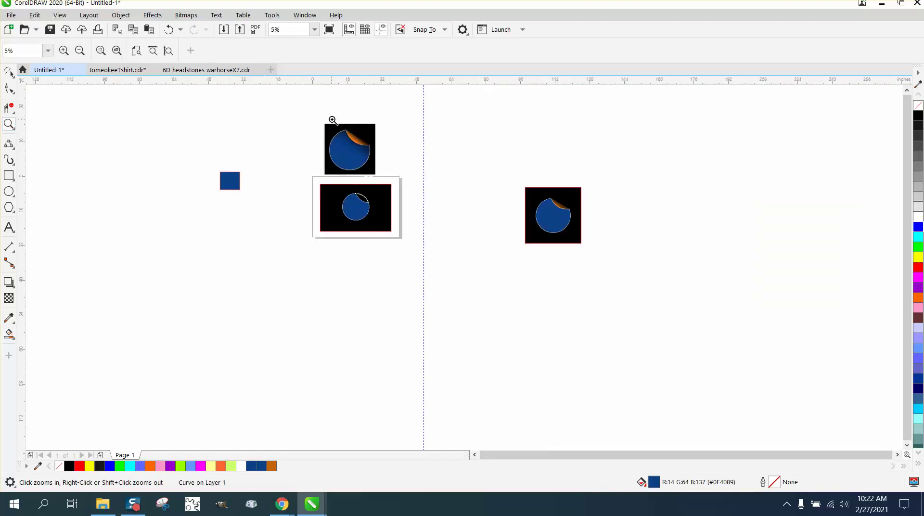
left_click_drag(333, 120, 419, 170)
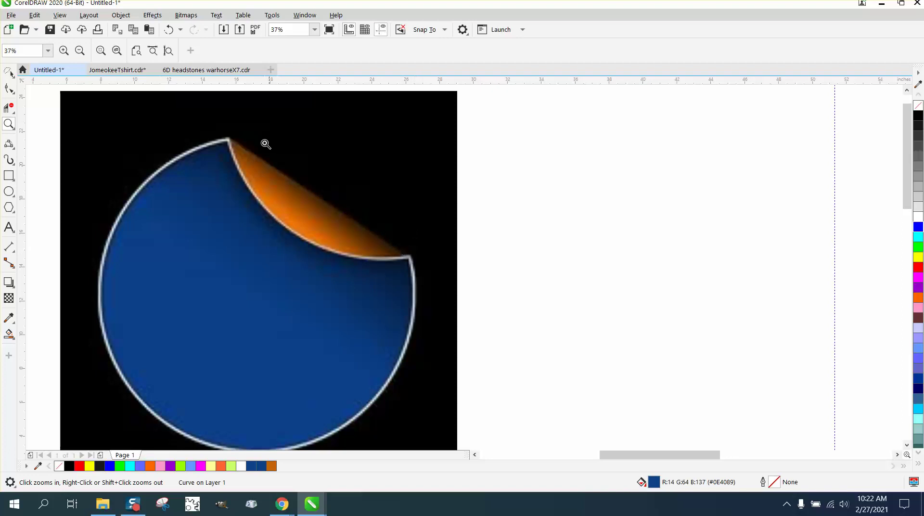
right_click(437, 249)
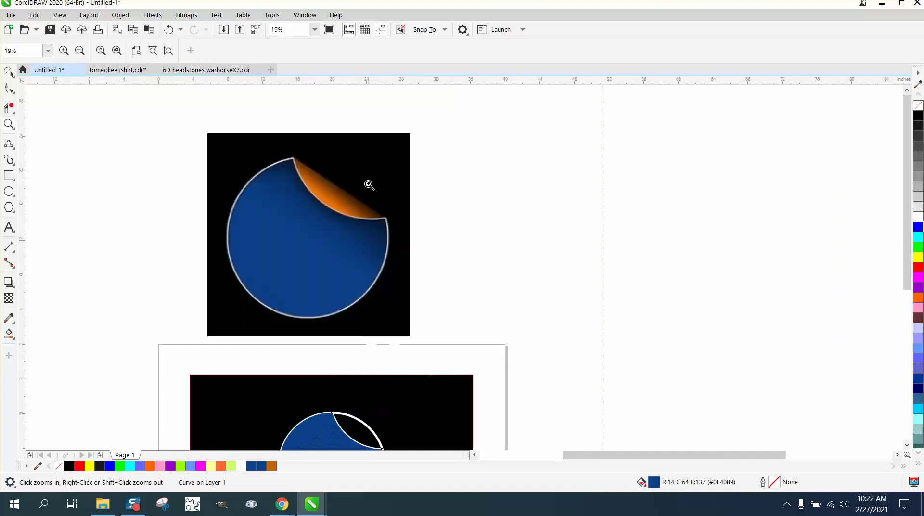
right_click(303, 169)
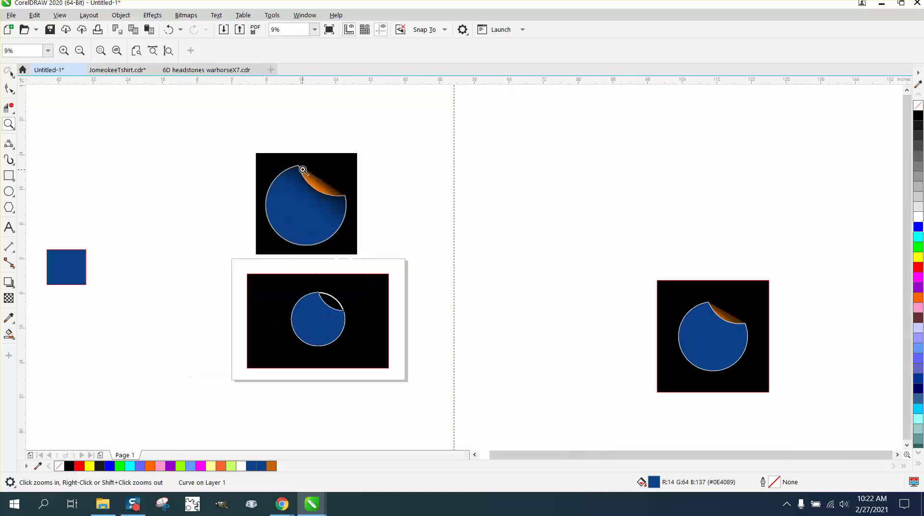
left_click_drag(274, 273, 342, 303)
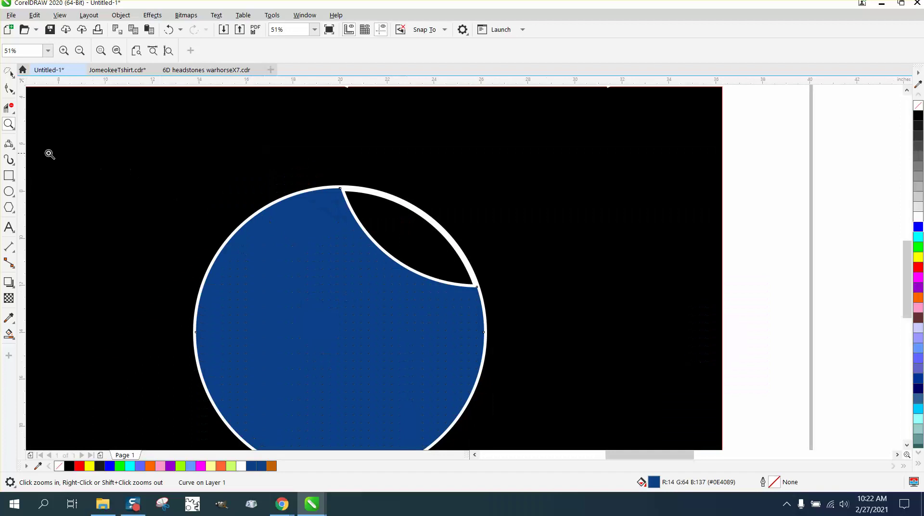
left_click(15, 151)
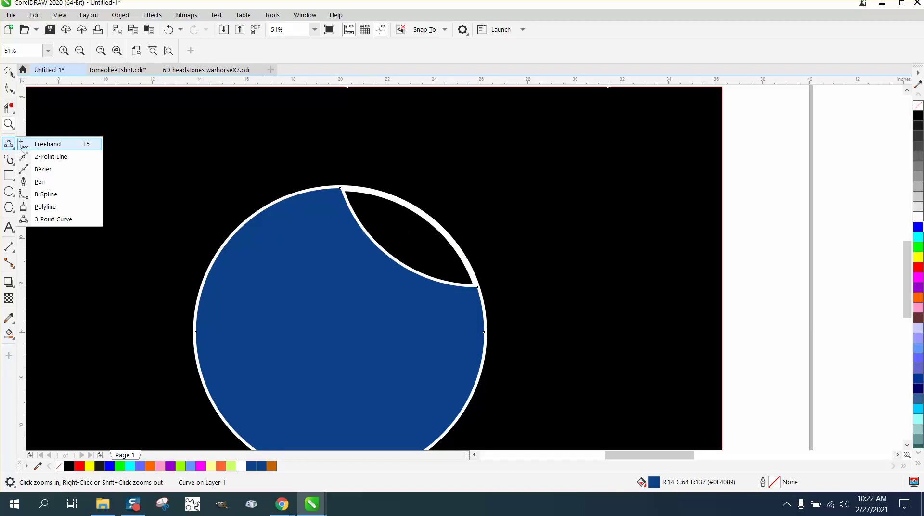
left_click(49, 157)
left_click_drag(347, 191, 476, 283)
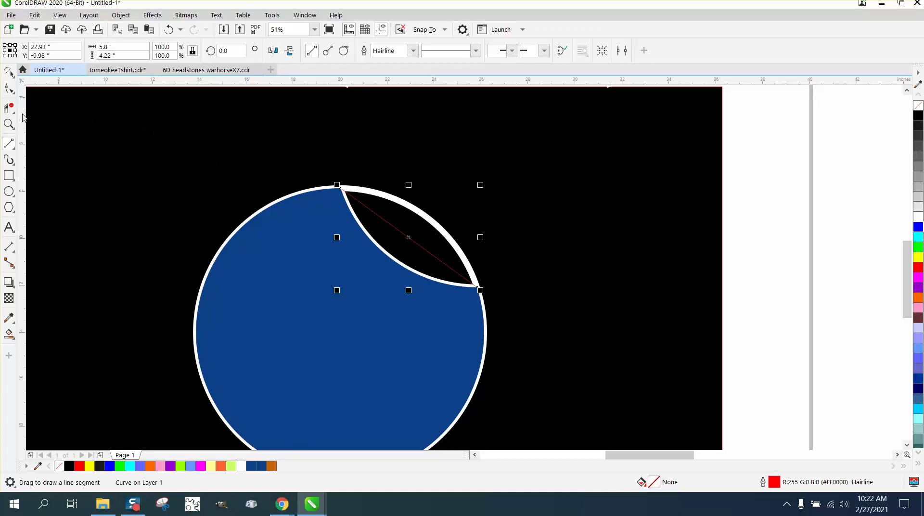
- Delete the white outer arc above the notch and return to the Pick tool
left_click(9, 107)
left_click(438, 206)
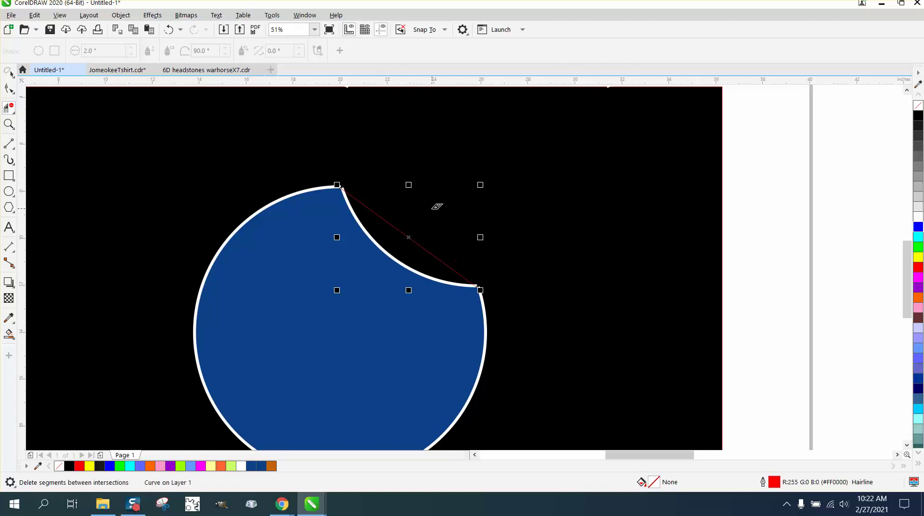
key("space")
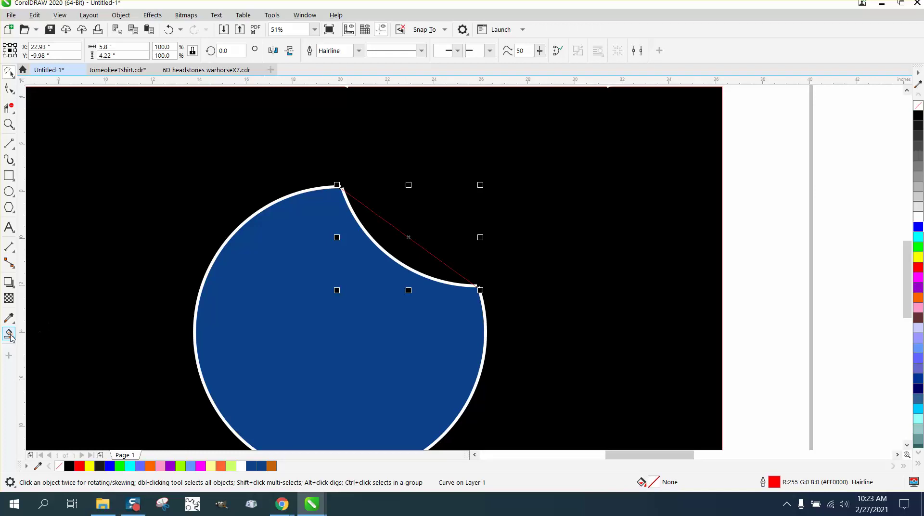
scroll(327, 281, "down", 2)
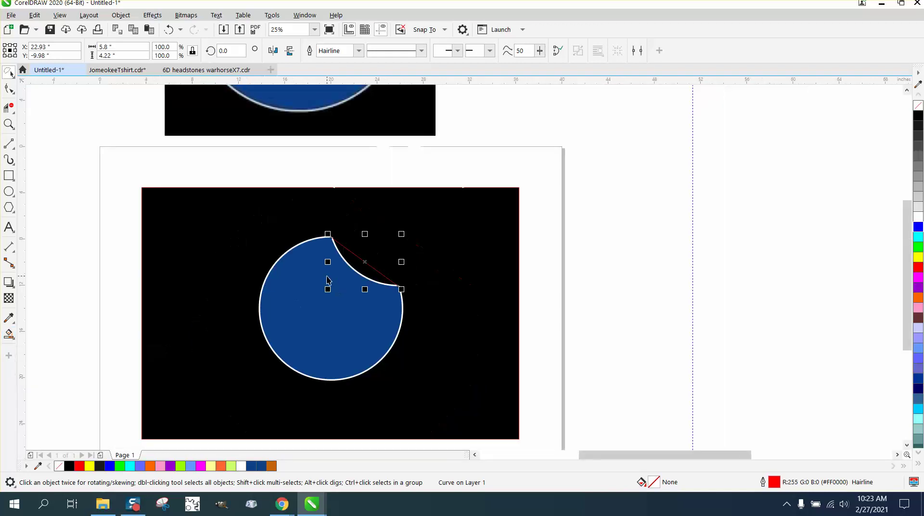
- Smart Fill the wedge above the notch with the reference curl's orange #E96A00
left_click(9, 334)
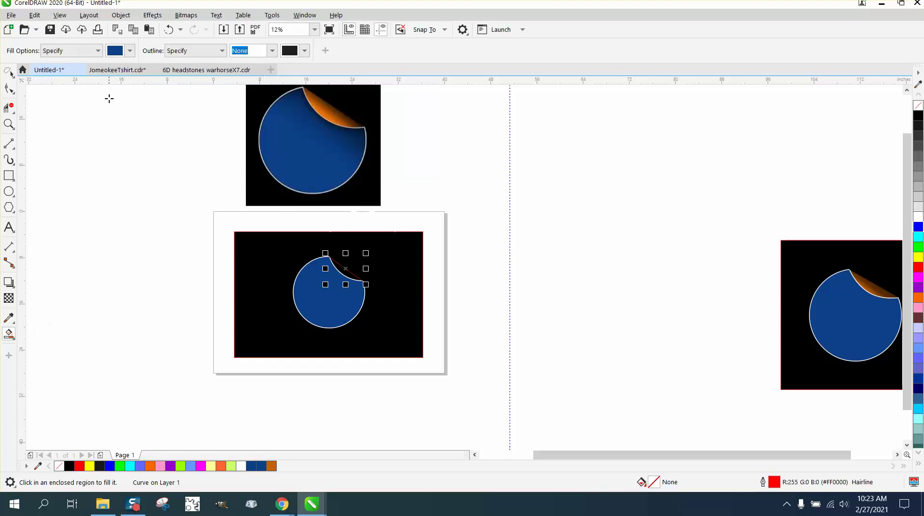
left_click(129, 50)
left_click(222, 221)
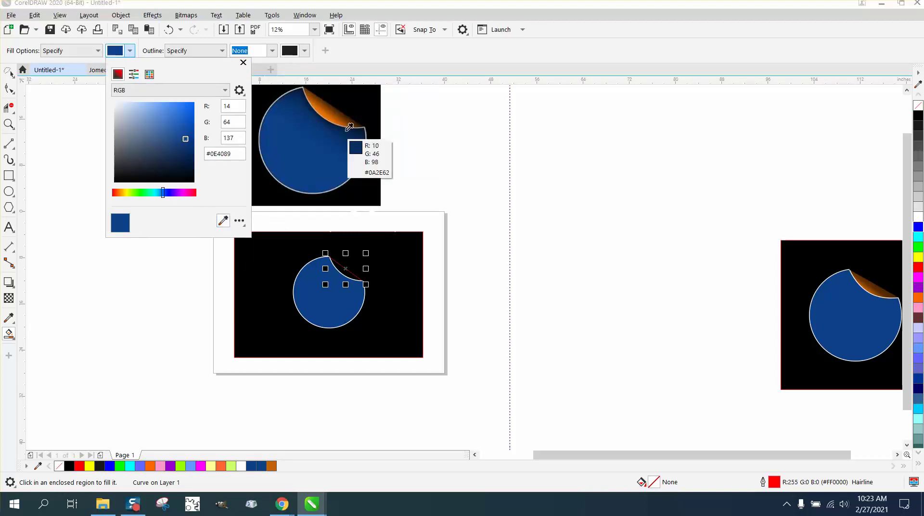
left_click(325, 112)
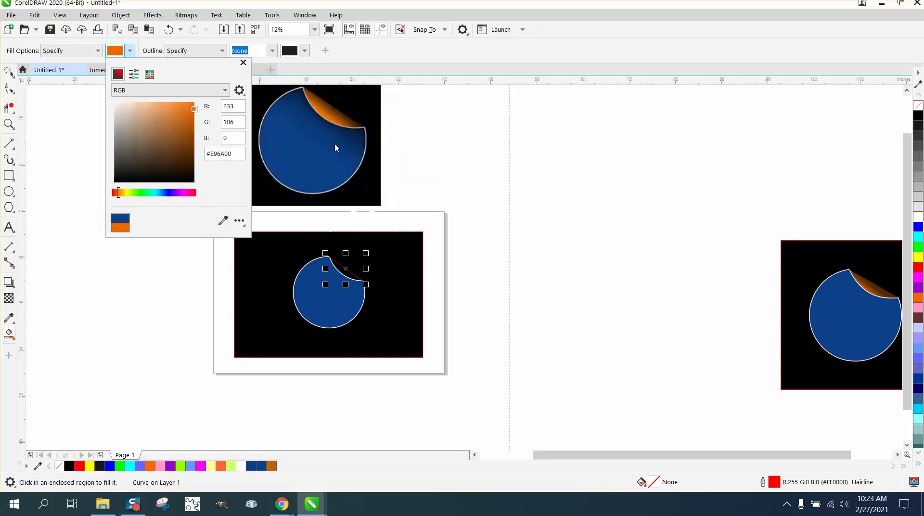
left_click(346, 274)
left_click(359, 276)
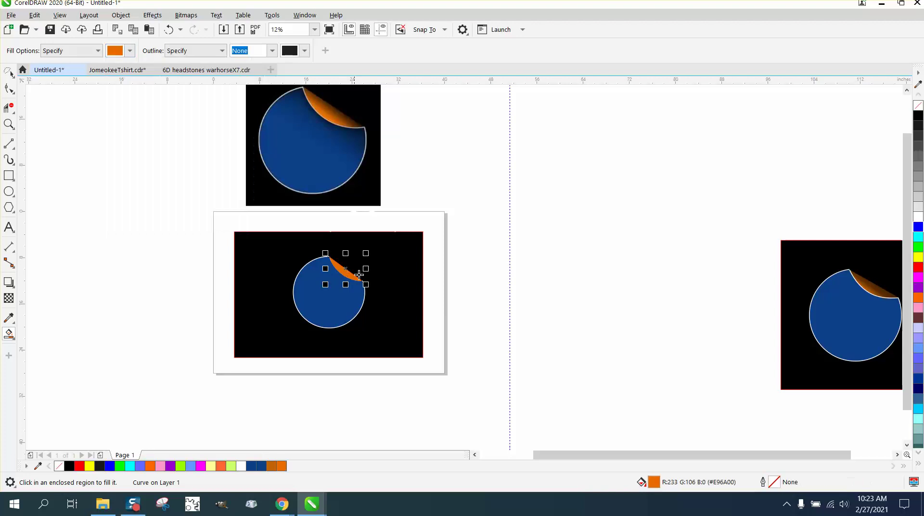
left_click(9, 125)
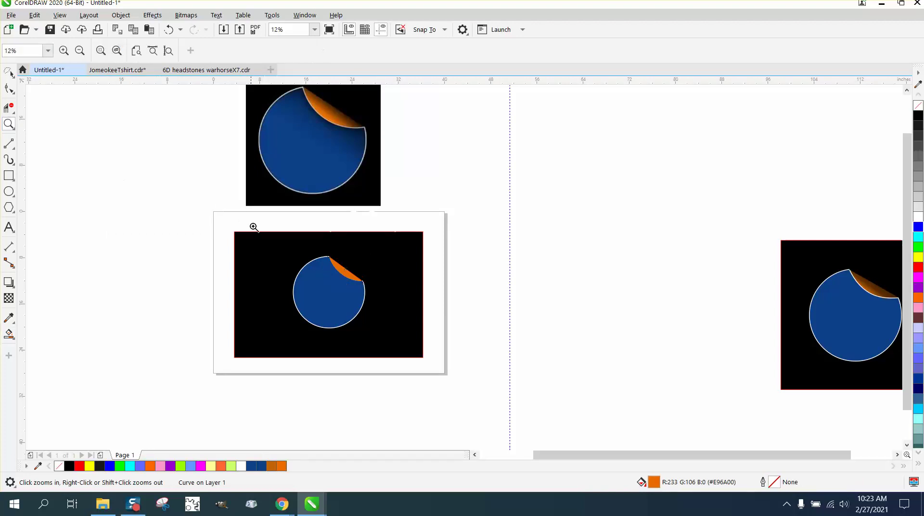
left_click_drag(254, 227, 471, 364)
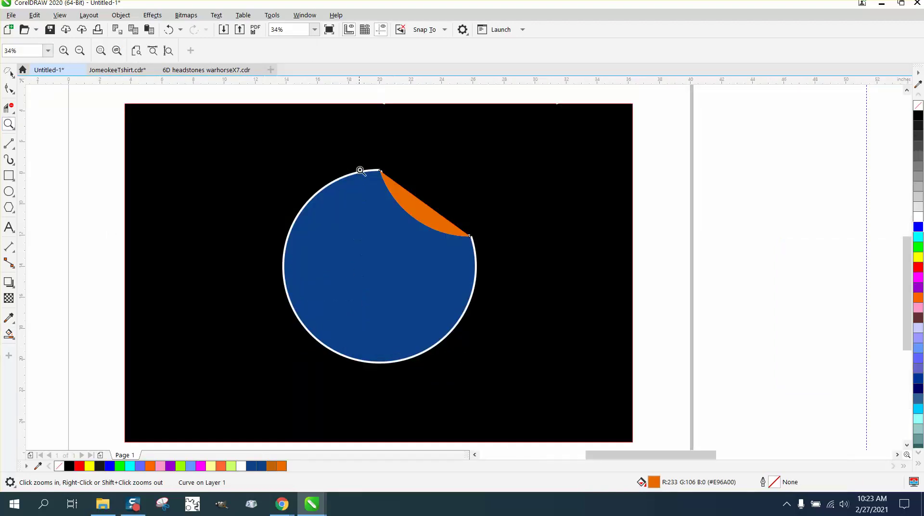
left_click_drag(360, 170, 480, 227)
right_click(451, 229)
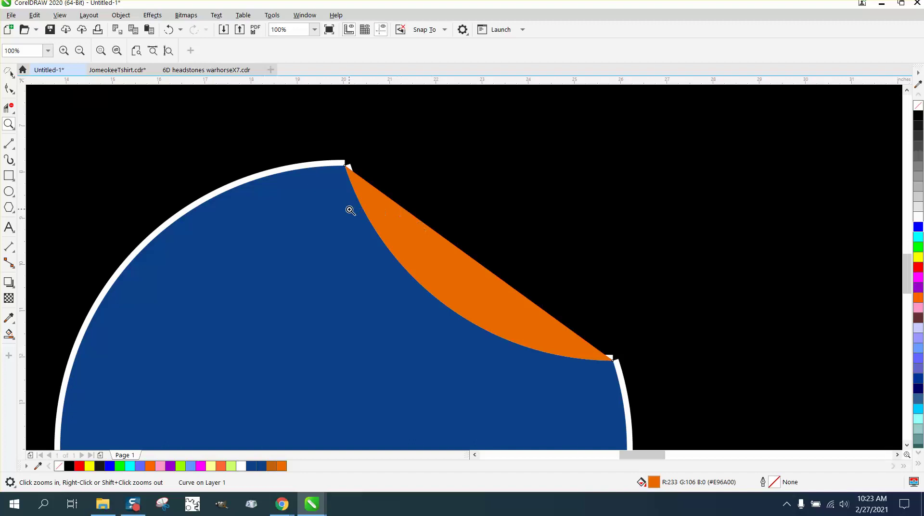
key("space")
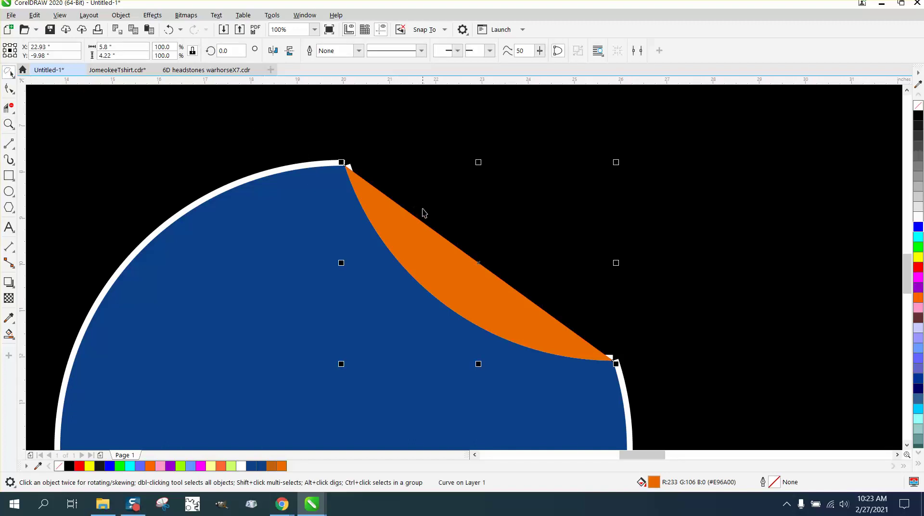
- Bring the white curved outline to the front of the page
left_click(350, 171)
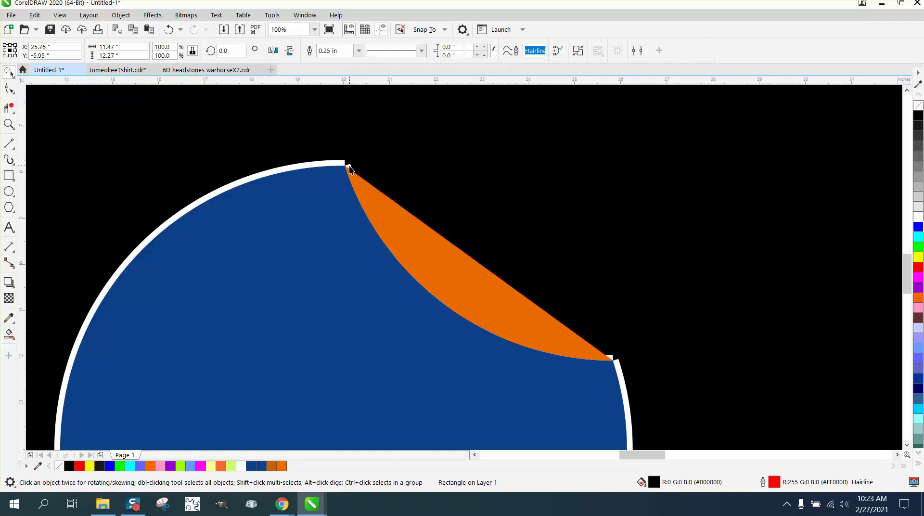
left_click(351, 166)
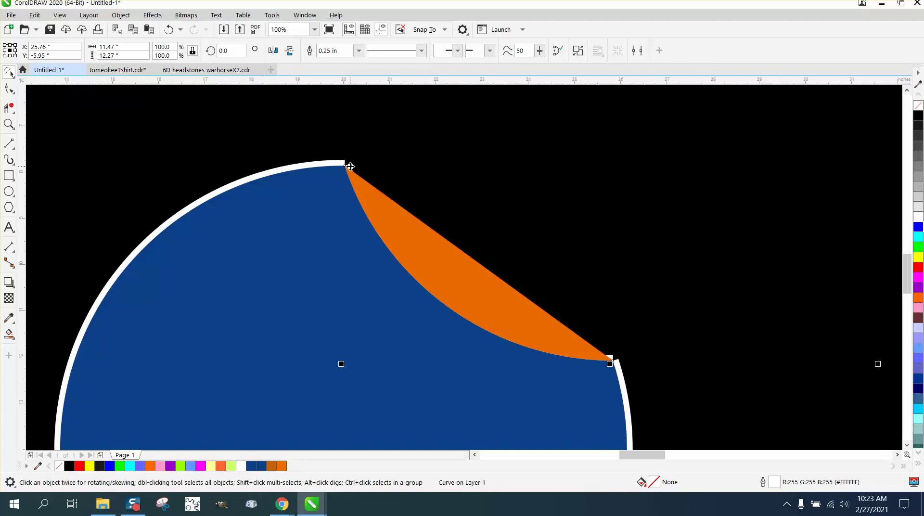
left_click(126, 16)
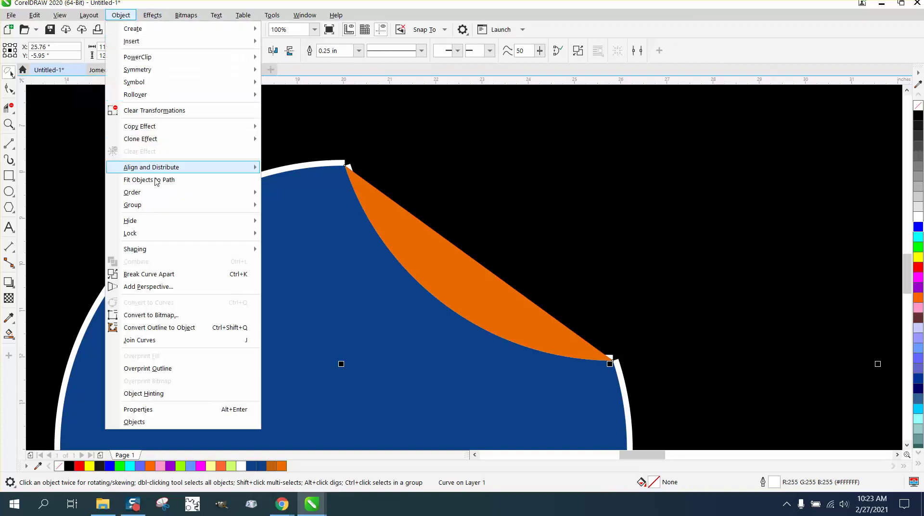
mouse_move(157, 194)
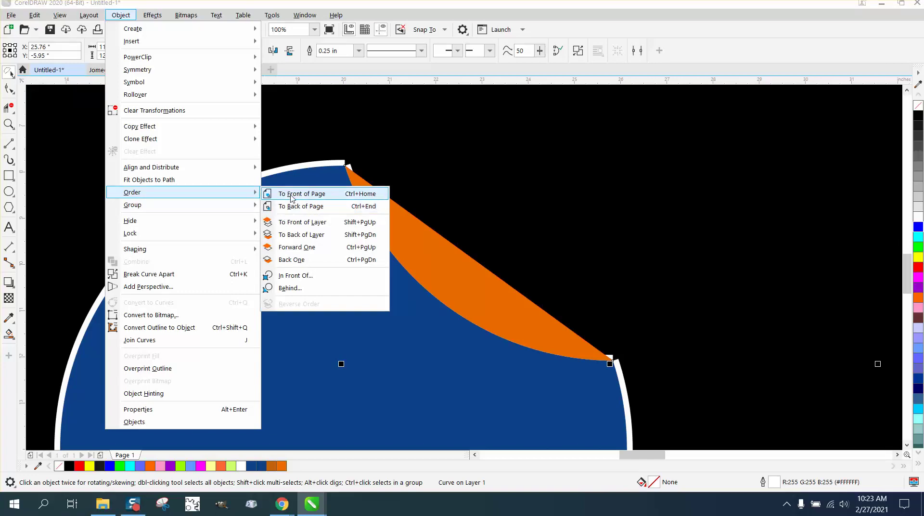
left_click(291, 194)
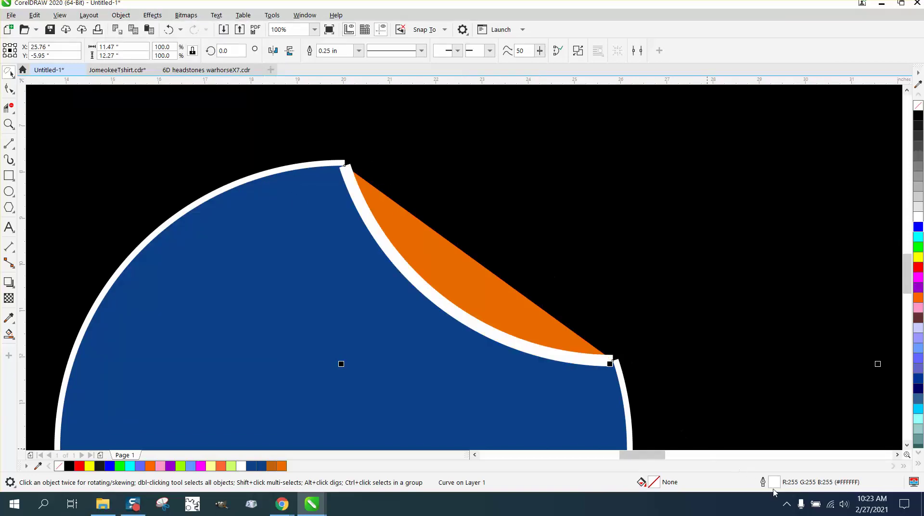
- Reduce the white curve's outline width to 0.0625 in
double_click(779, 486)
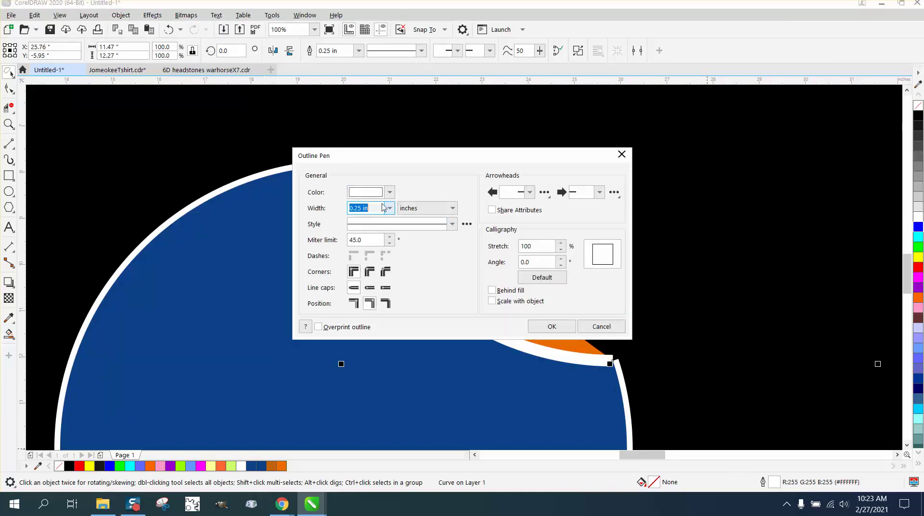
left_click(389, 208)
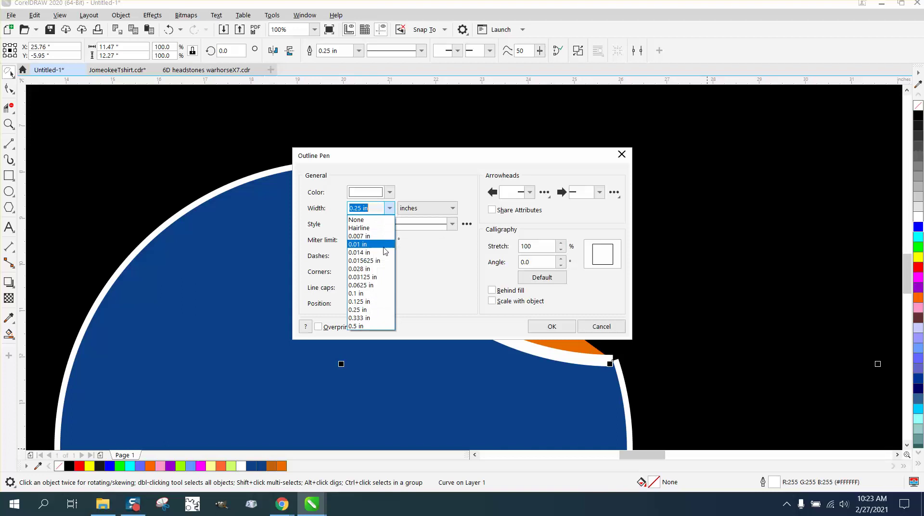
left_click(366, 285)
left_click(558, 325)
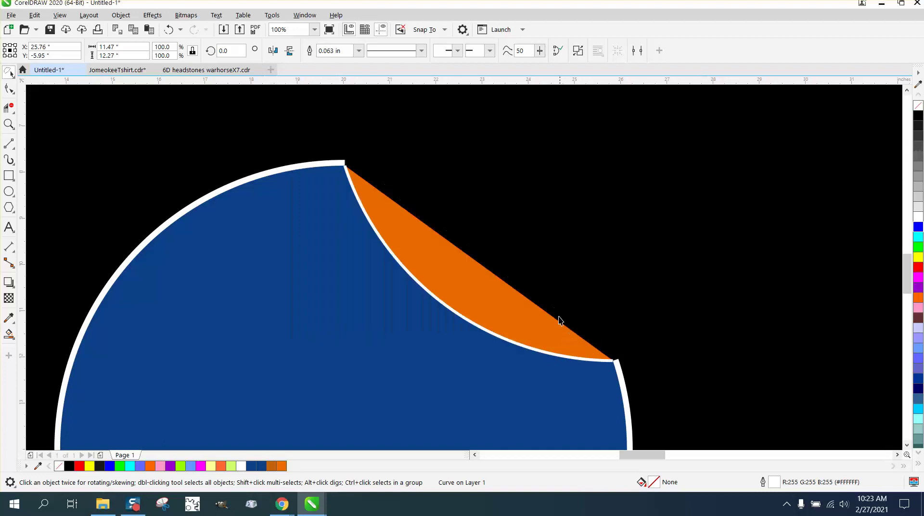
- Inspect the notch's top corner nodes and browse the Object menu's alignment commands
left_click(8, 125)
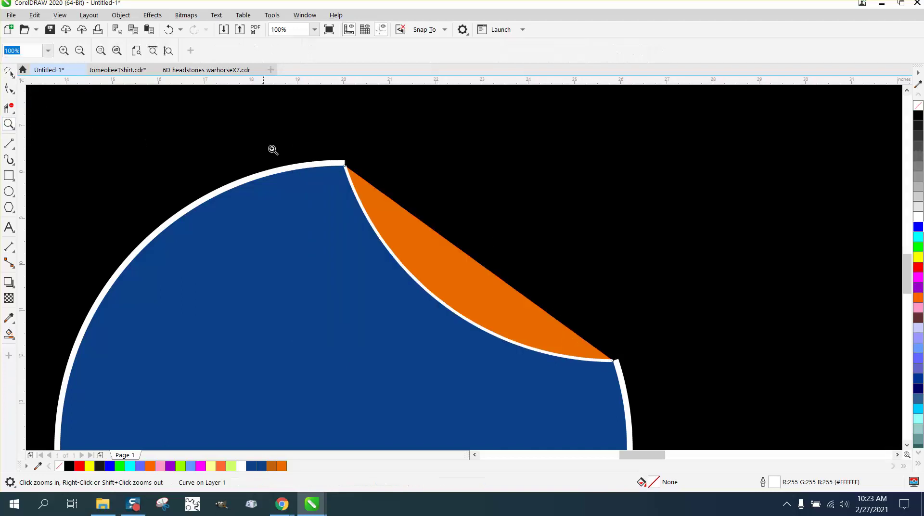
left_click_drag(294, 144, 394, 198)
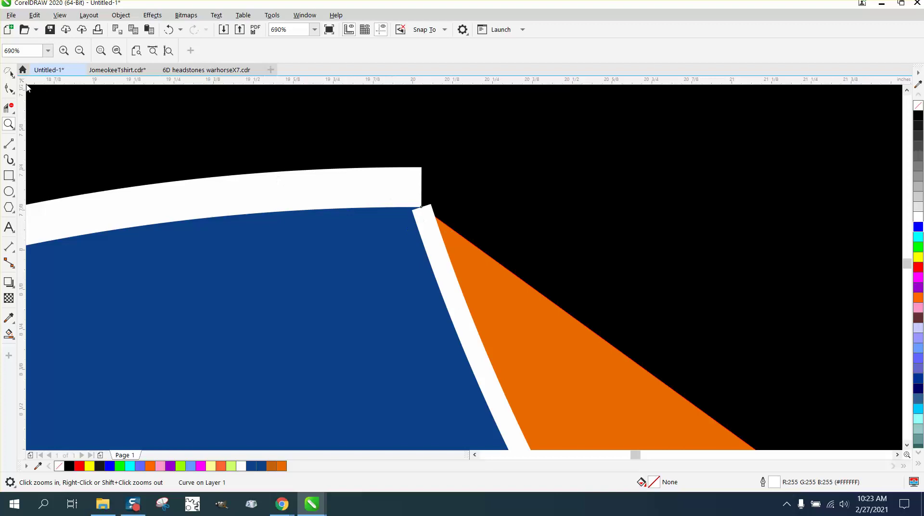
left_click(9, 89)
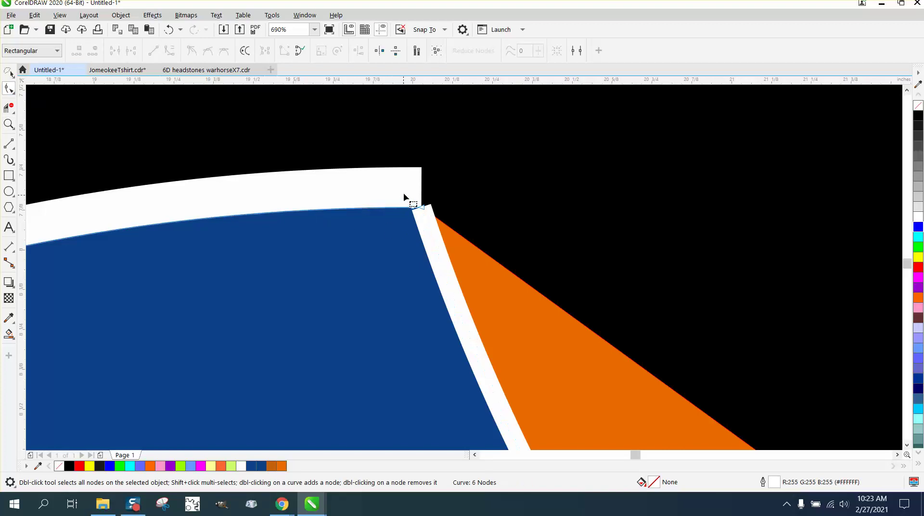
scroll(402, 192, "down", 3)
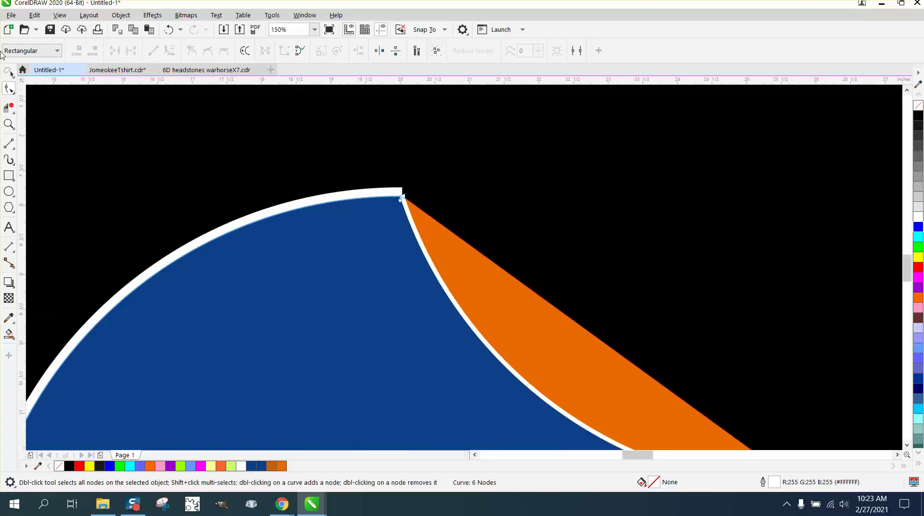
left_click(13, 75)
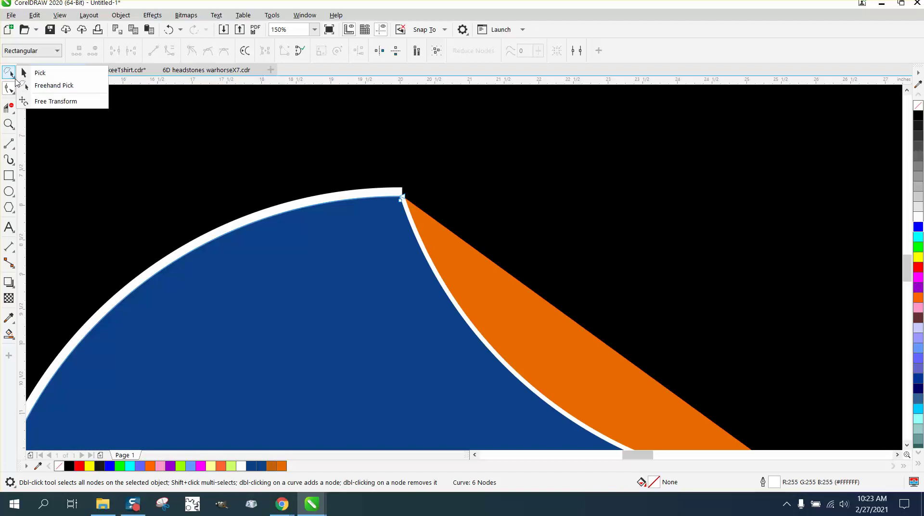
left_click(40, 73)
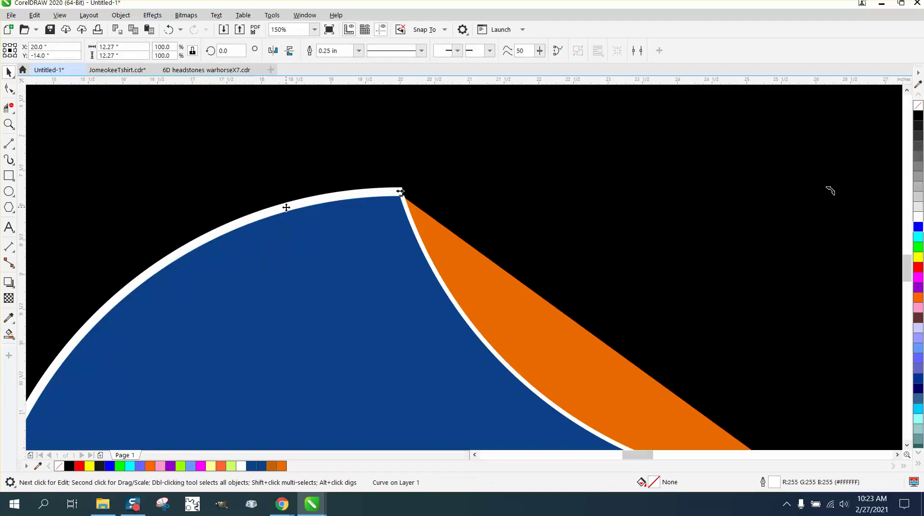
left_click(118, 16)
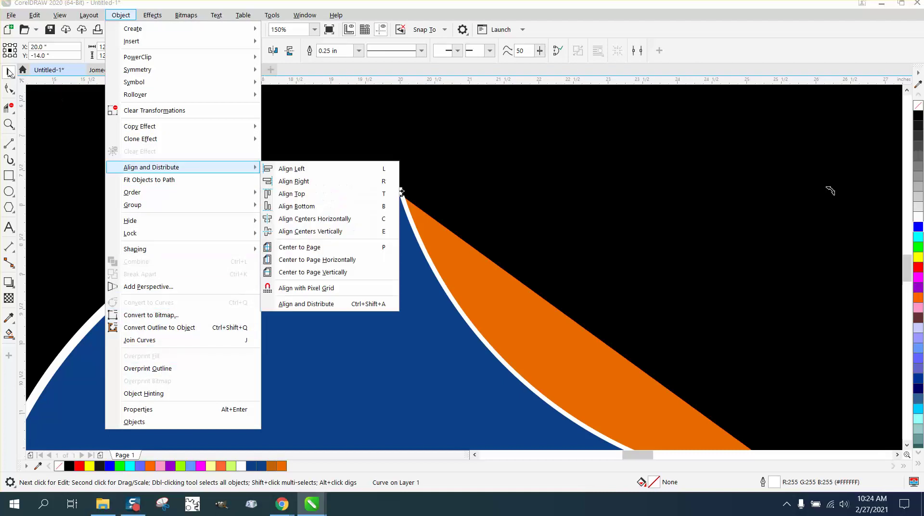
left_click(270, 113)
scroll(244, 131, "down", 2)
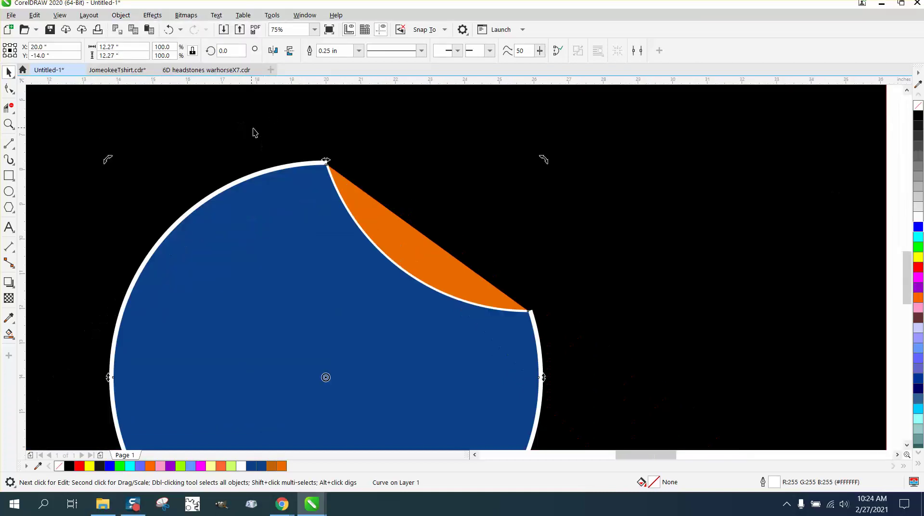
left_click(8, 299)
left_click_drag(399, 262, 435, 226)
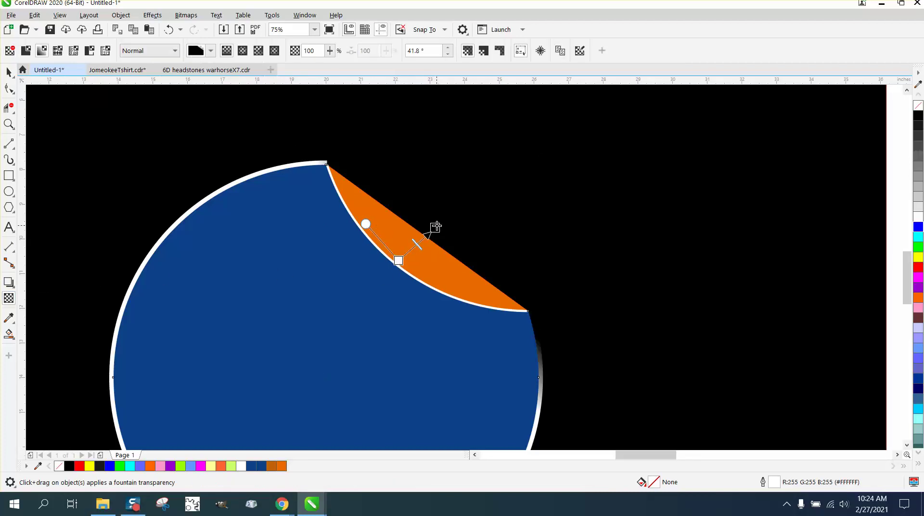
left_click(168, 30)
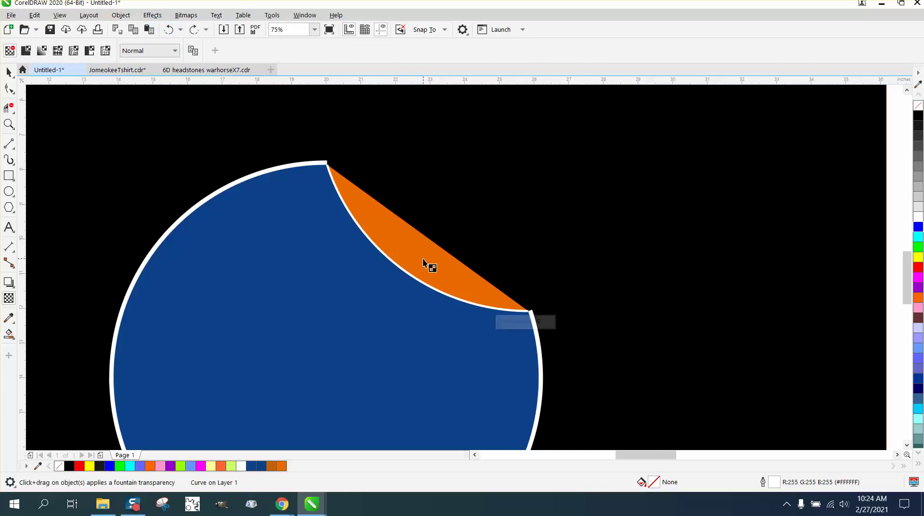
left_click(9, 72)
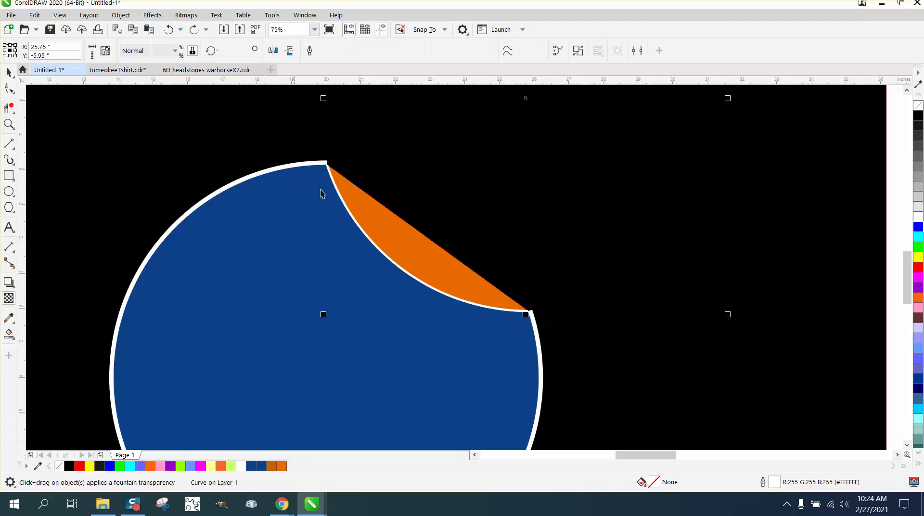
left_click(406, 236)
scroll(435, 246, "down", 1)
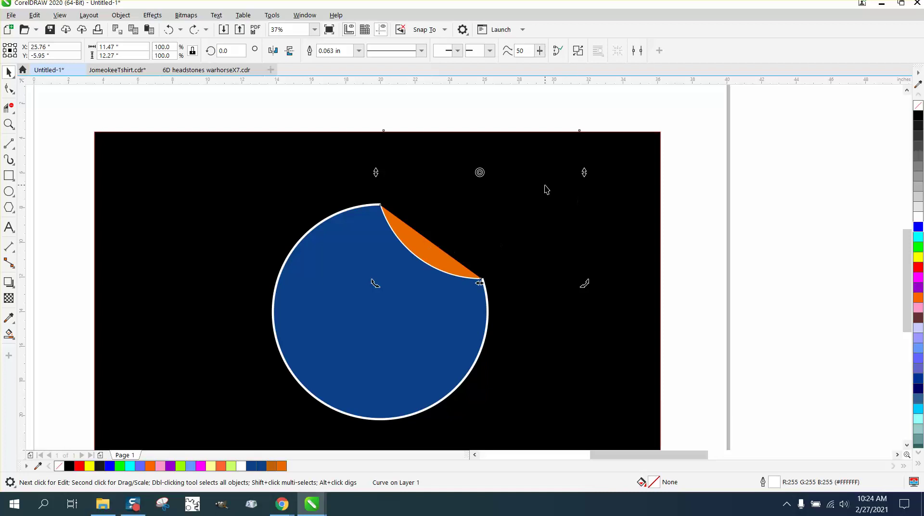
- Select the orange flap, undo the last change, and apply Object > Break Curve Apart
key("Escape")
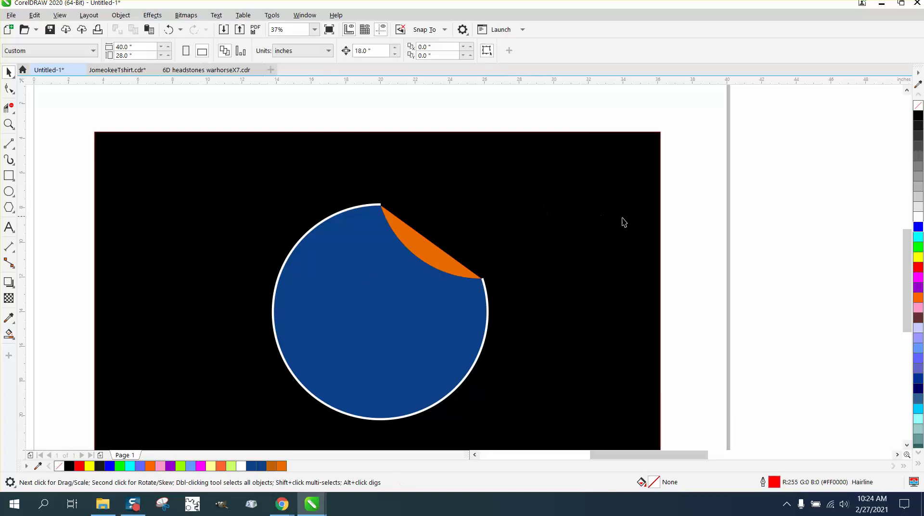
left_click(427, 246)
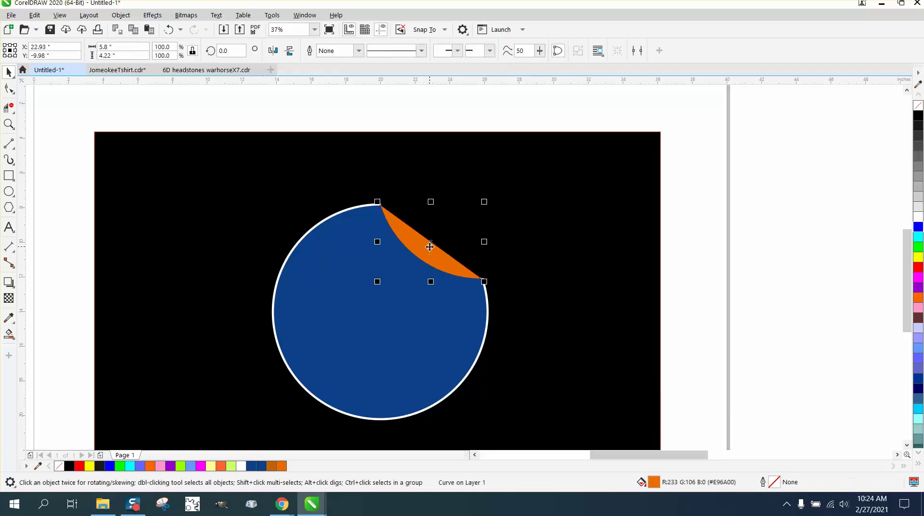
left_click(170, 29)
left_click(121, 15)
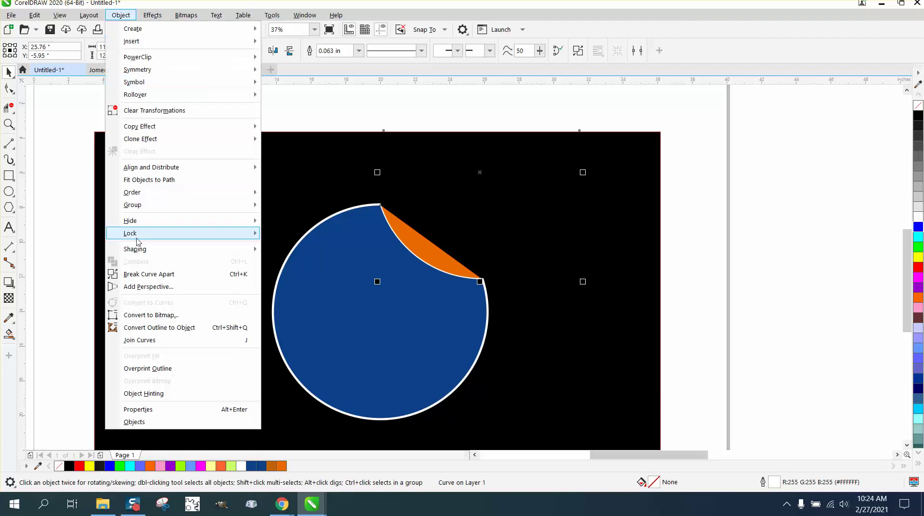
left_click(145, 274)
left_click(400, 171)
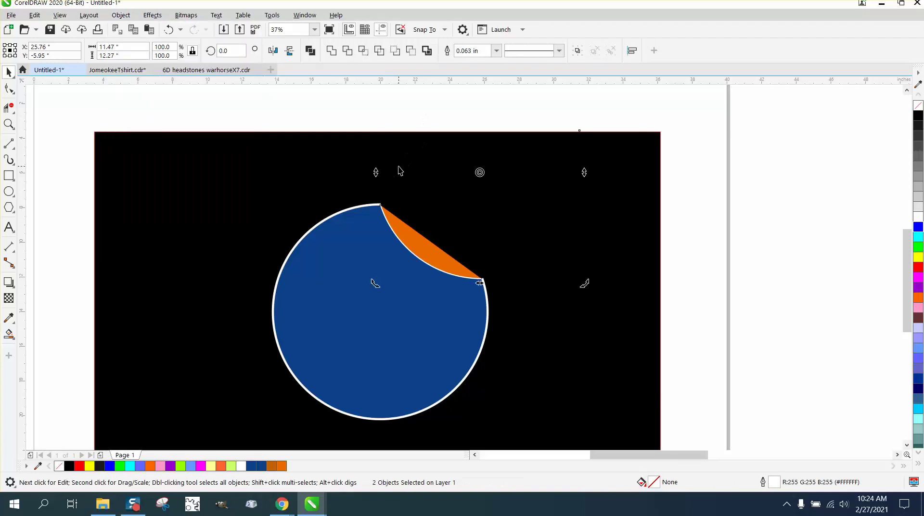
left_click_drag(418, 221, 415, 221)
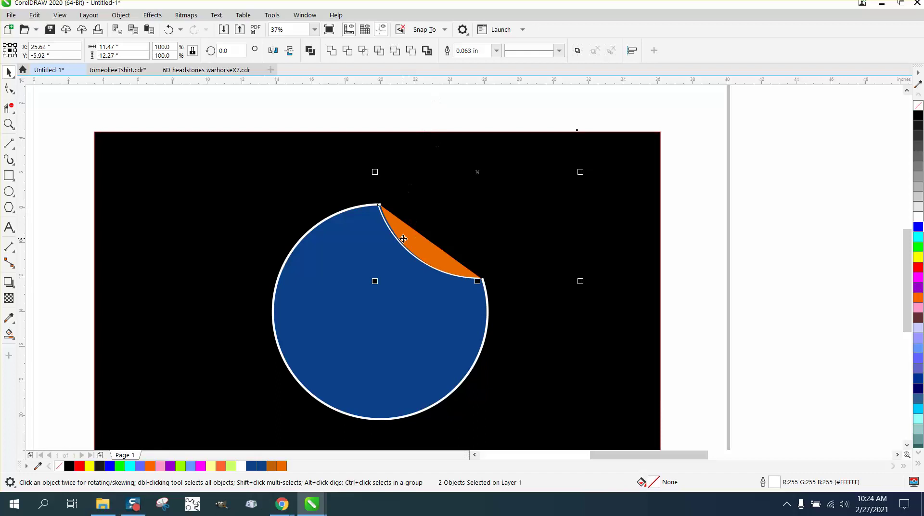
left_click(169, 29)
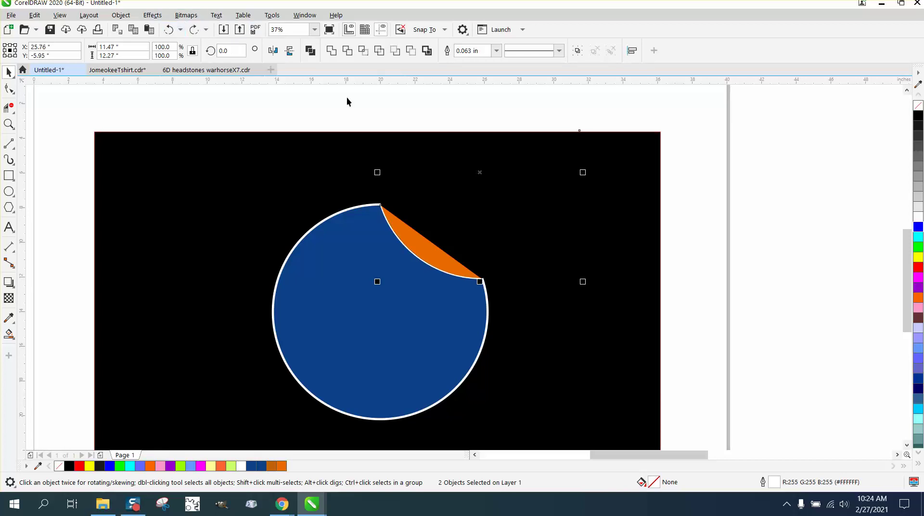
left_click(384, 188)
left_click(384, 216)
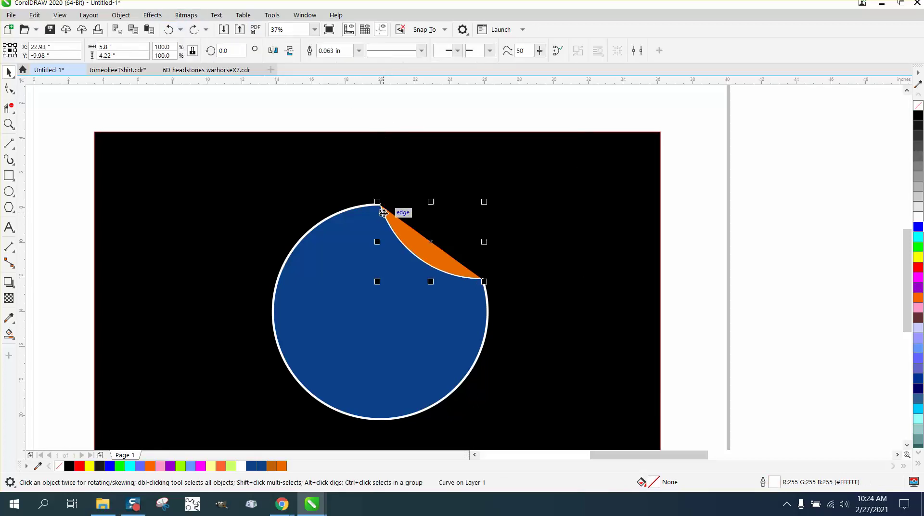
left_click_drag(384, 215, 385, 218)
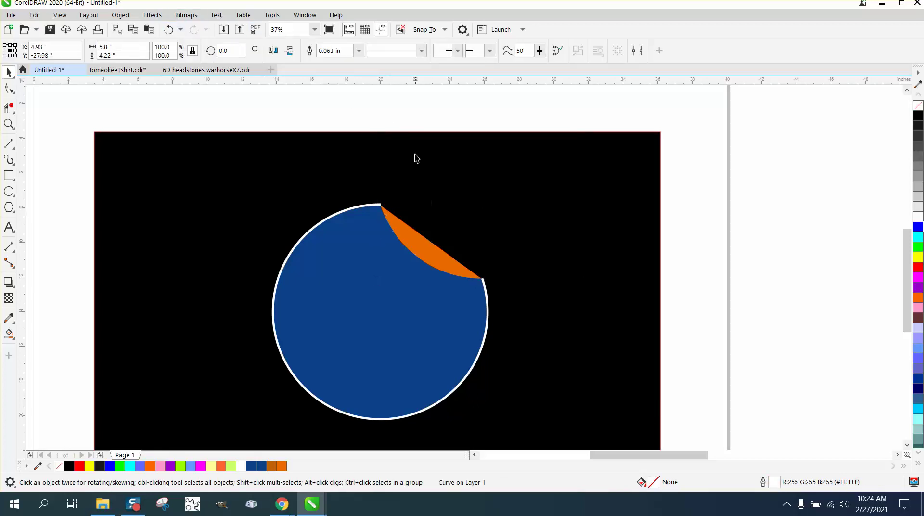
left_click(481, 172)
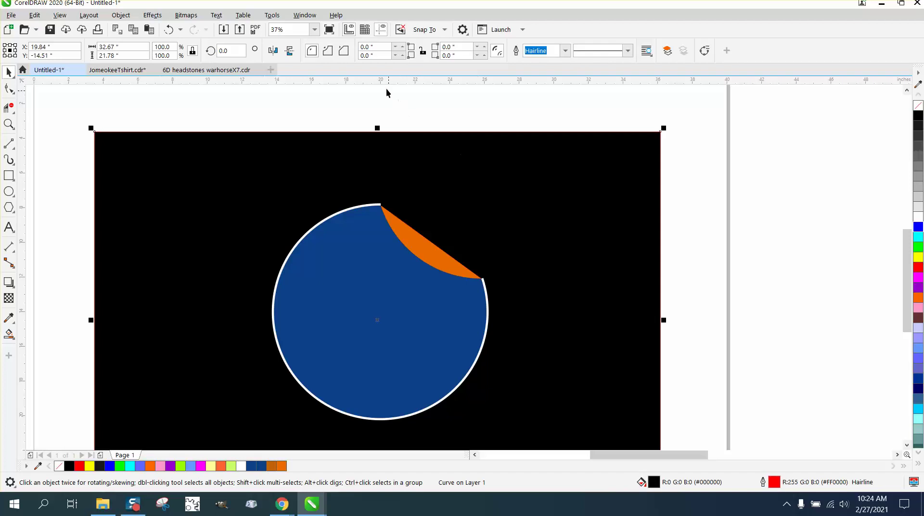
left_click_drag(385, 87, 696, 222)
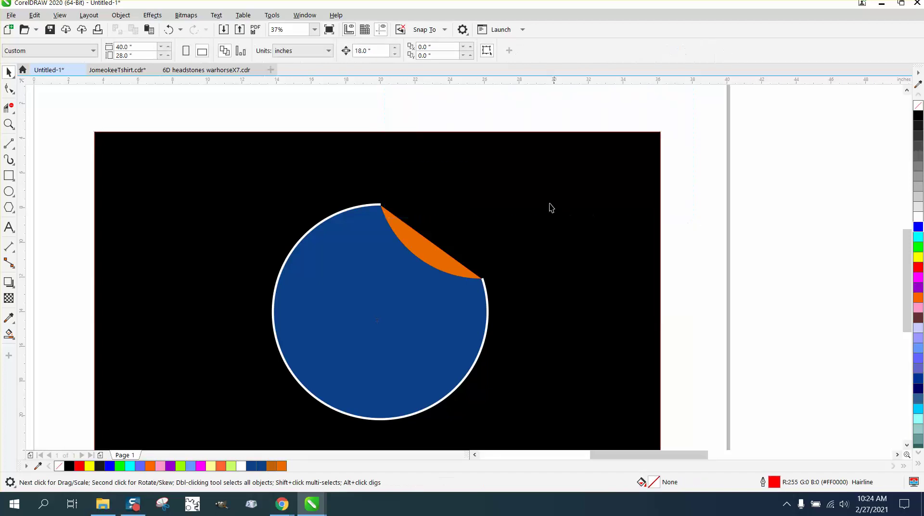
left_click_drag(488, 195, 485, 194)
scroll(96, 246, "down", 3)
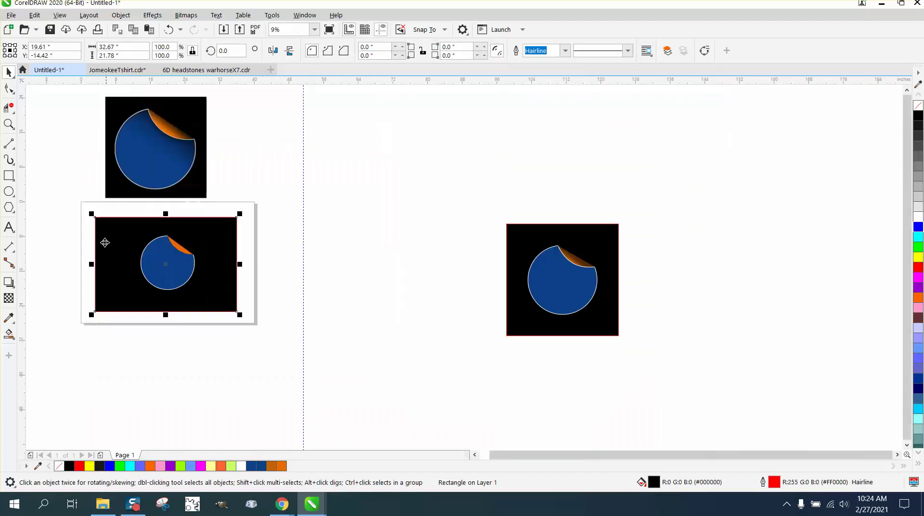
scroll(101, 241, "down", 1)
scroll(99, 240, "down", 1)
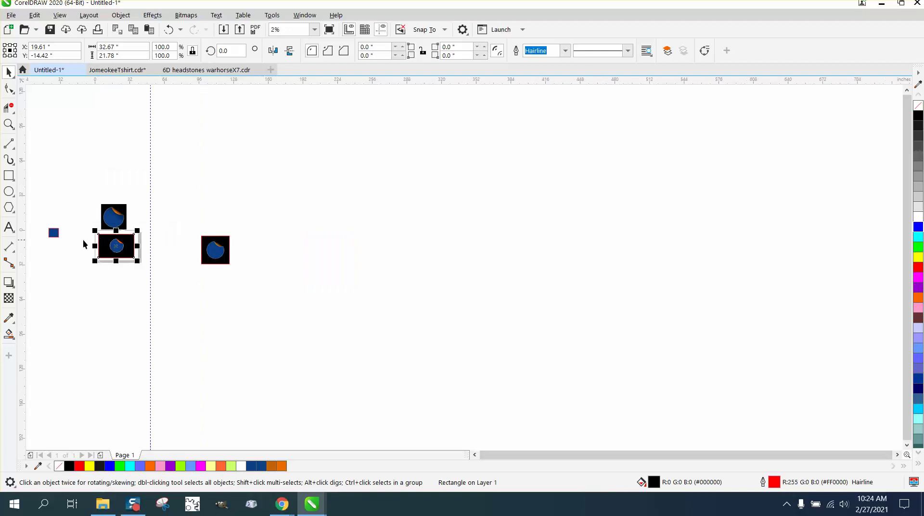
left_click(168, 30)
left_click(168, 29)
left_click(168, 29)
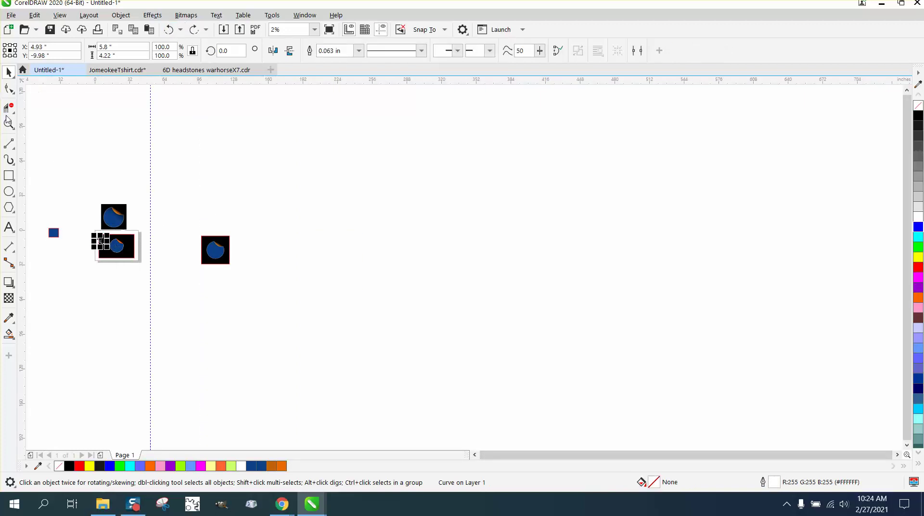
left_click_drag(71, 198, 192, 262)
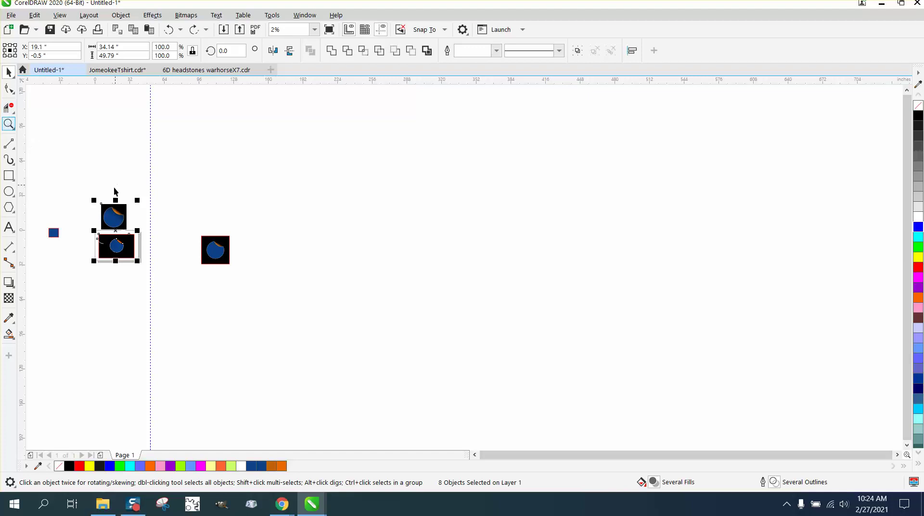
left_click(9, 123)
left_click_drag(207, 275, 206, 274)
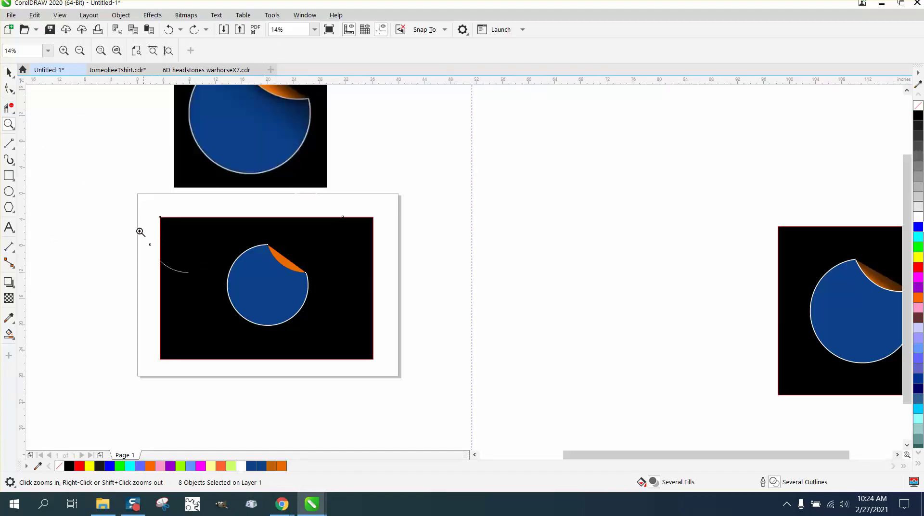
left_click(9, 72)
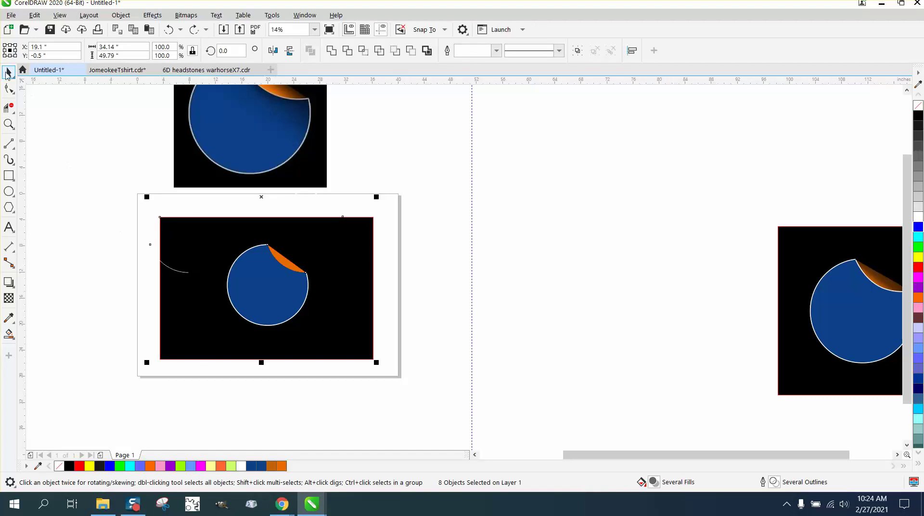
left_click(135, 244)
left_click(166, 267)
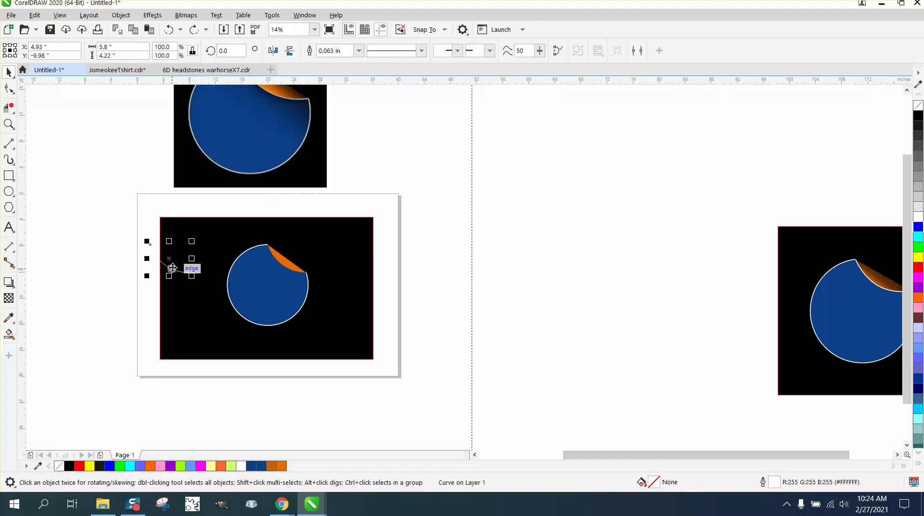
key("ctrl+shift+z")
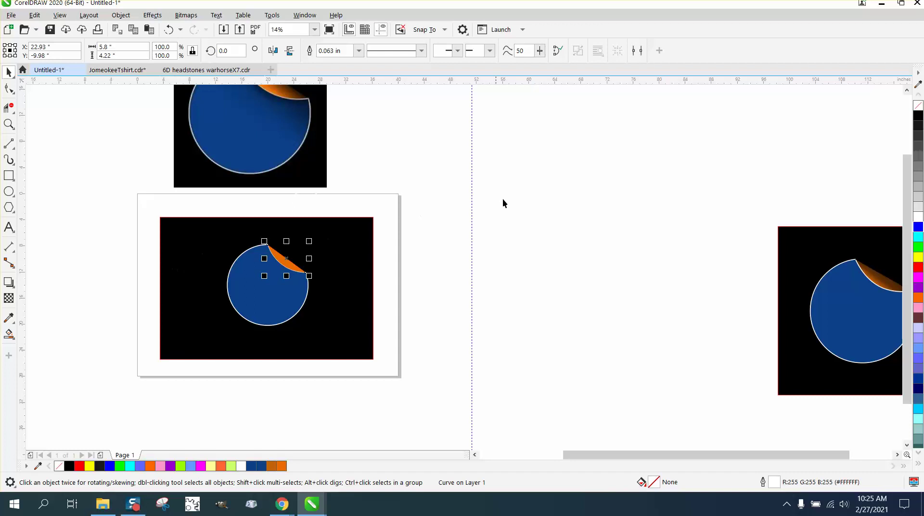
left_click(77, 173)
- Try a fountain transparency on the orange flap, then undo it
left_click(9, 125)
left_click_drag(227, 229, 491, 357)
left_click(8, 299)
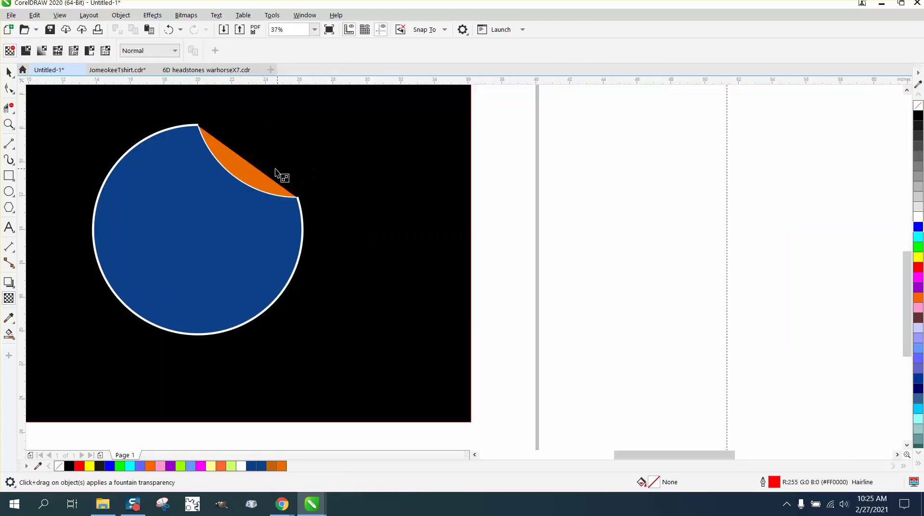
left_click(250, 172)
left_click_drag(247, 172, 279, 146)
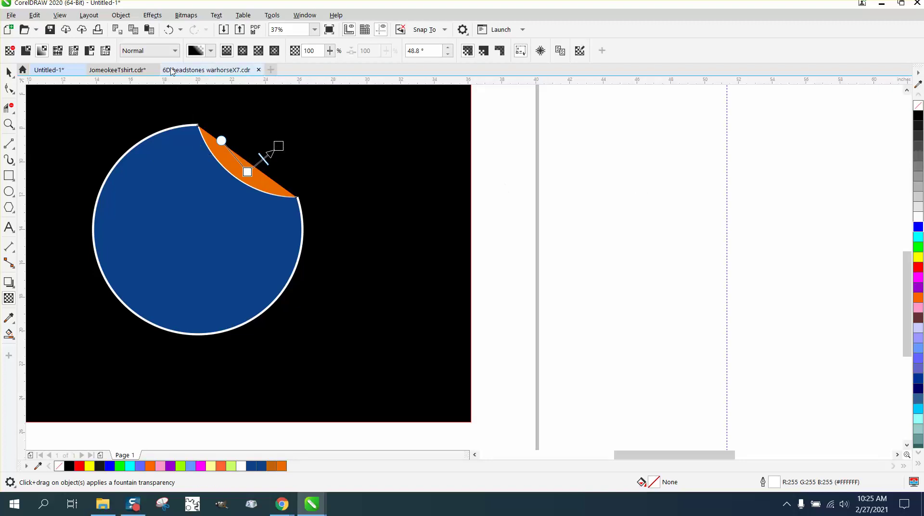
left_click(168, 29)
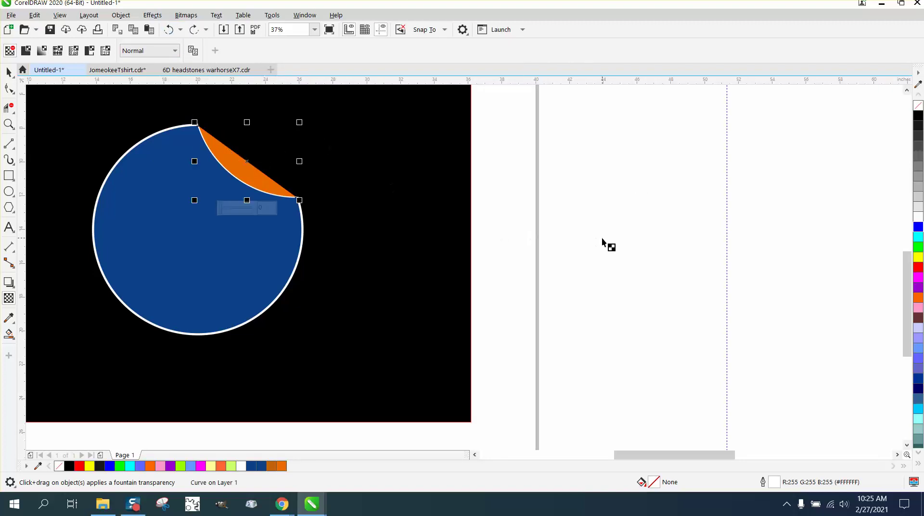
- Apply a fountain transparency to the orange flap, keeping the longer 56.9° fade vector
key("ctrl+d")
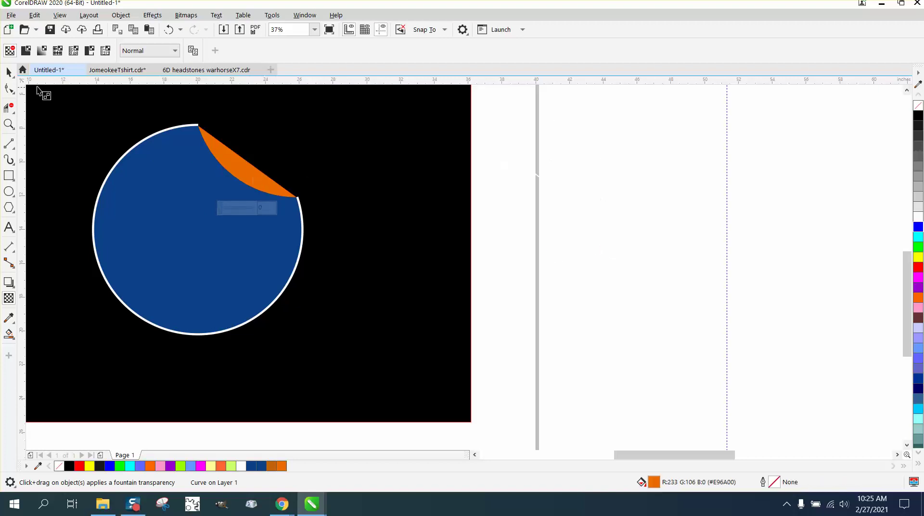
left_click(9, 71)
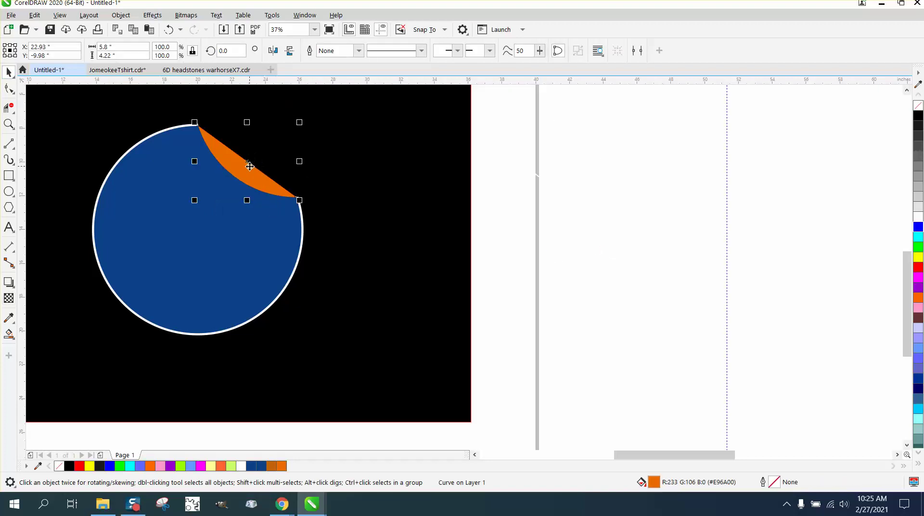
left_click(8, 298)
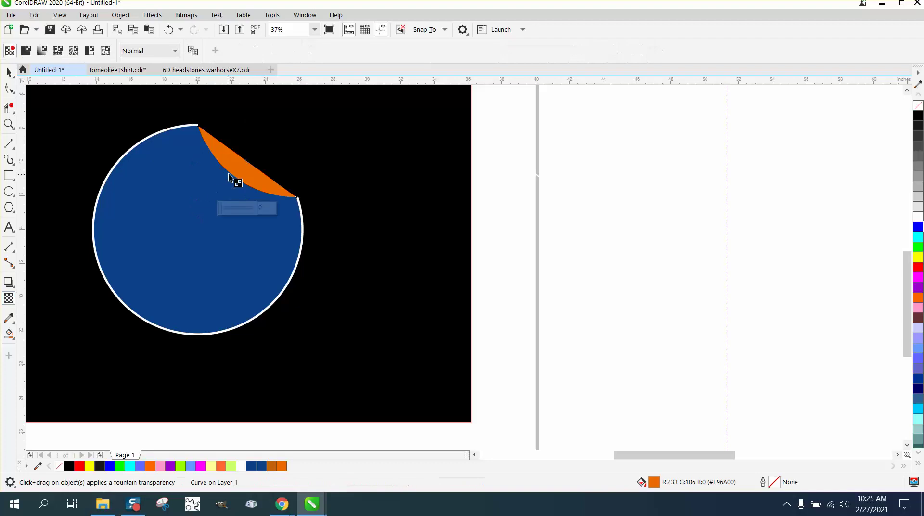
left_click_drag(234, 169, 258, 140)
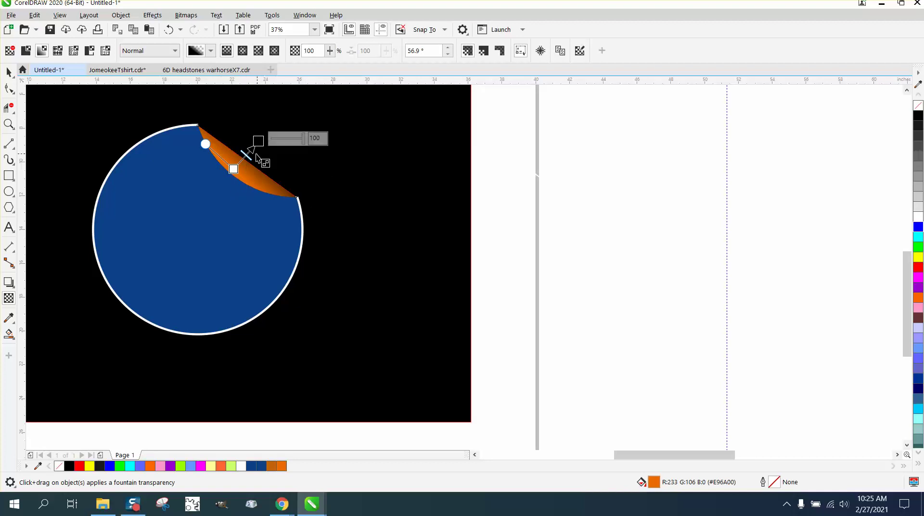
left_click(8, 125)
left_click_drag(195, 118, 388, 237)
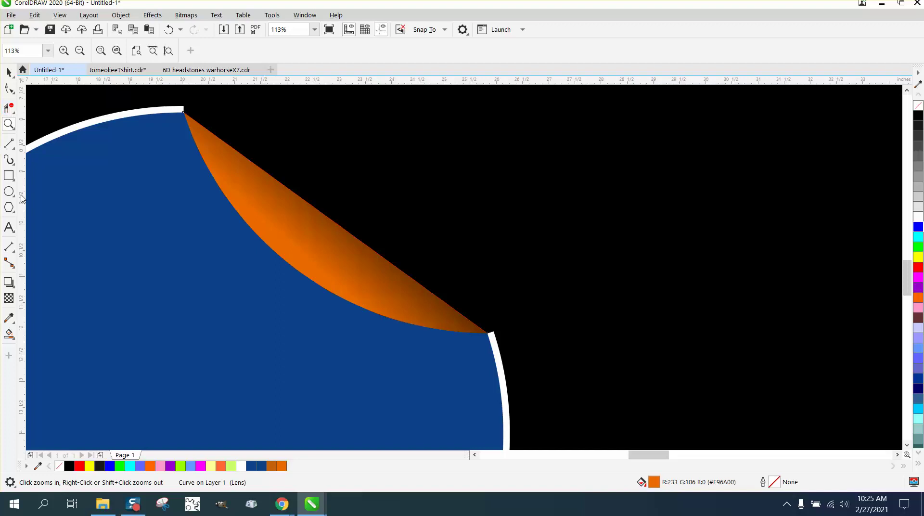
left_click(9, 300)
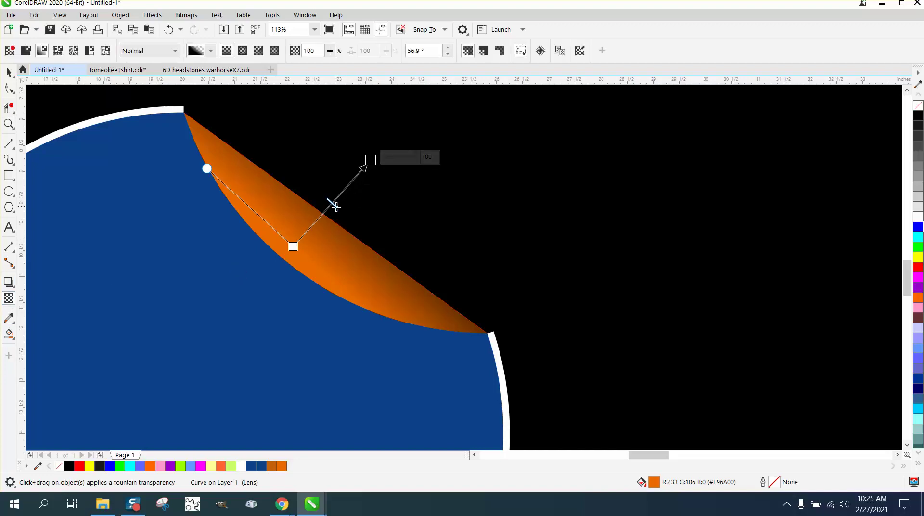
left_click_drag(332, 203, 316, 219)
key("ctrl+z")
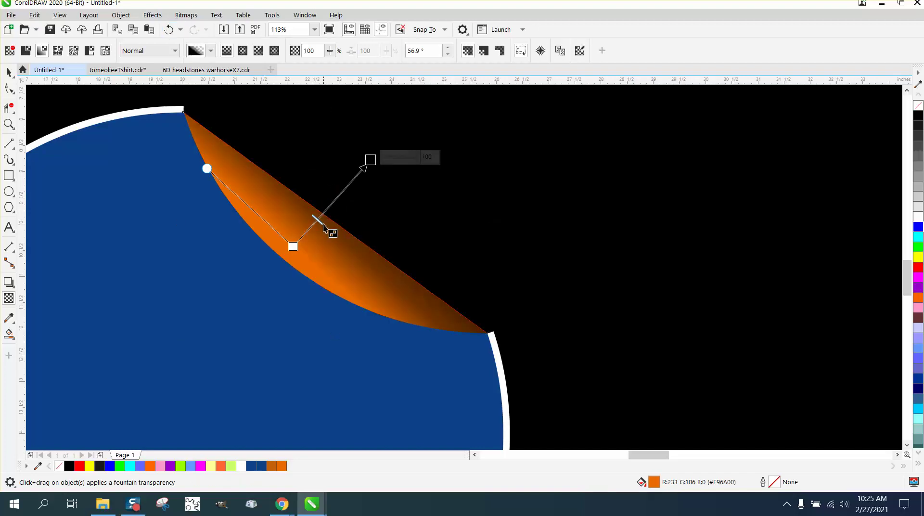
- Move the orange flap off the page and delete the red-outlined black curve in the bite
scroll(332, 221, "down", 2)
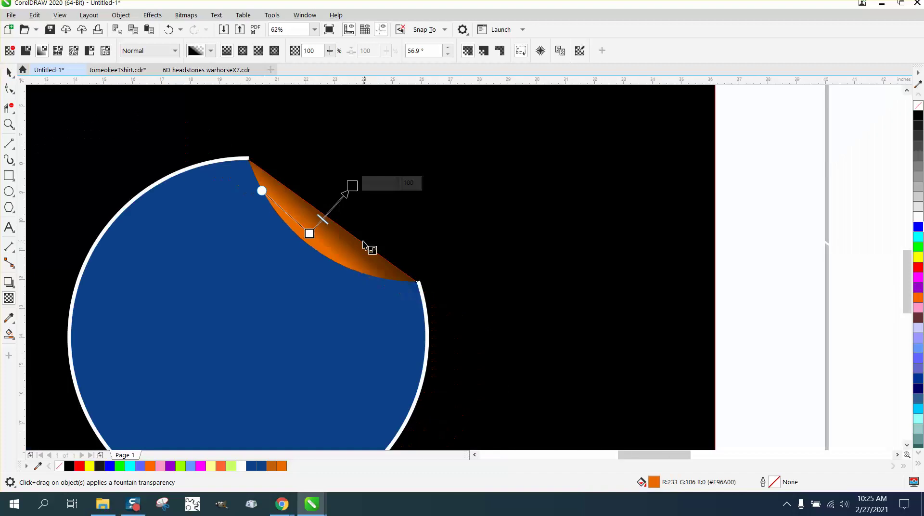
left_click(9, 73)
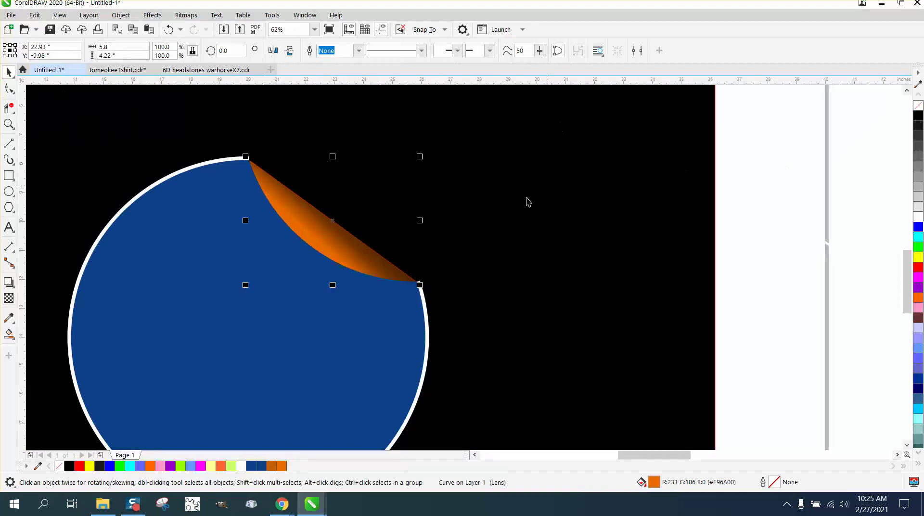
left_click(507, 252)
left_click(326, 254)
left_click_drag(326, 254, 472, 253)
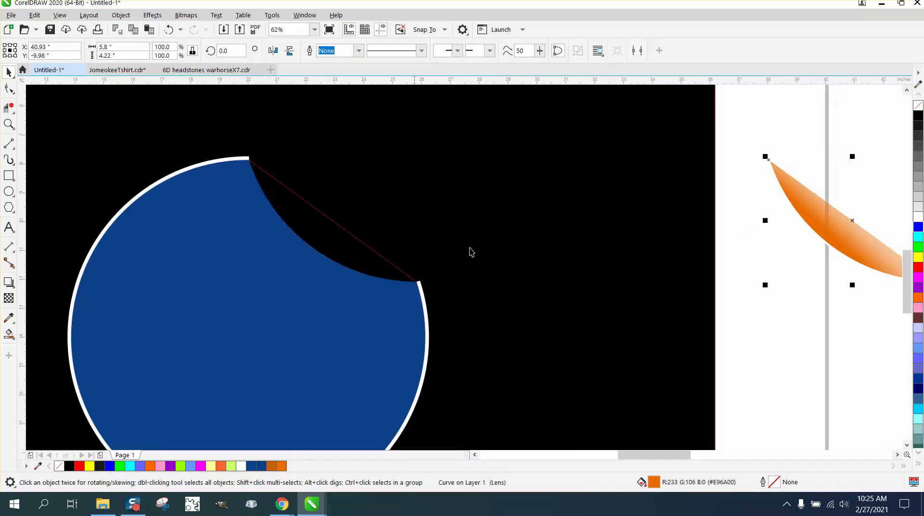
left_click(364, 246)
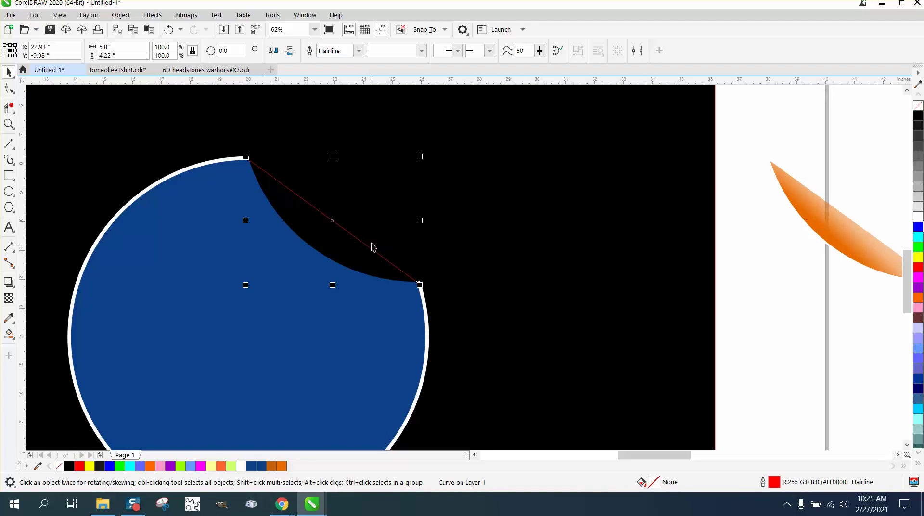
key("Delete")
- Undo to restore the bite curve and return the flap over the circle, then zoom into the flap area
scroll(489, 244, "down", 2)
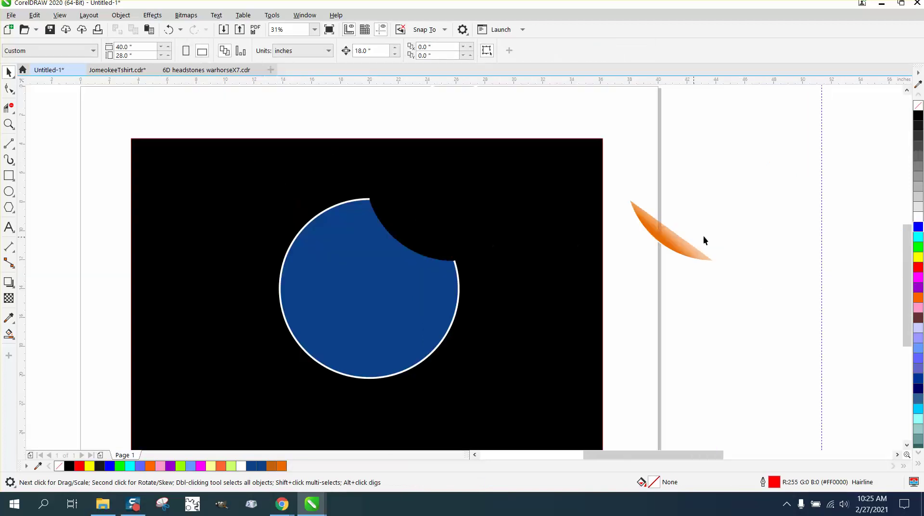
left_click(672, 236)
key("ctrl+z")
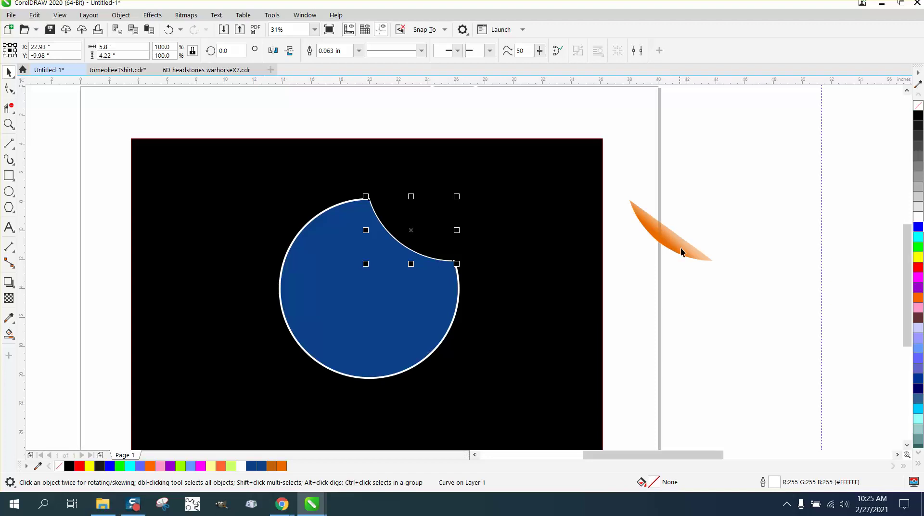
left_click(684, 252)
key("ctrl+z")
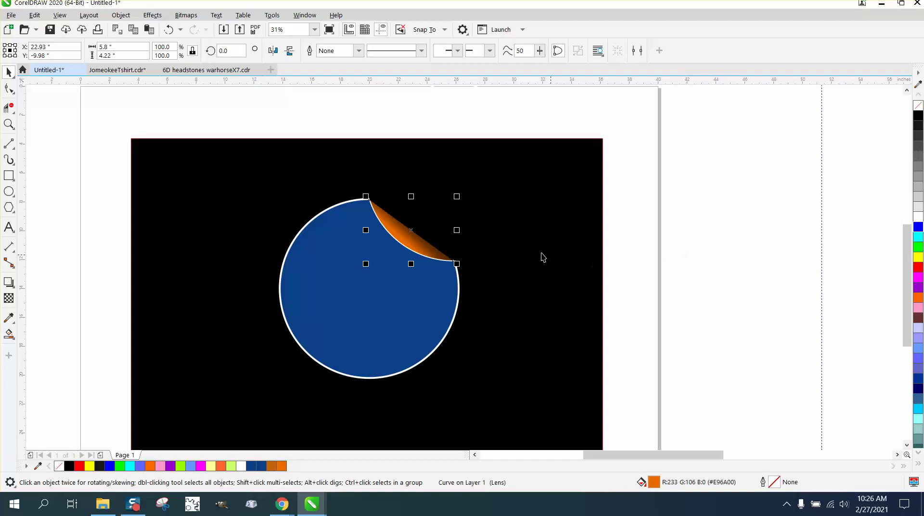
left_click(9, 125)
left_click_drag(334, 191, 558, 308)
- With the Shape tool, drag the 2-node white curve's end node to meet the circle's outline
left_click_drag(486, 312, 583, 356)
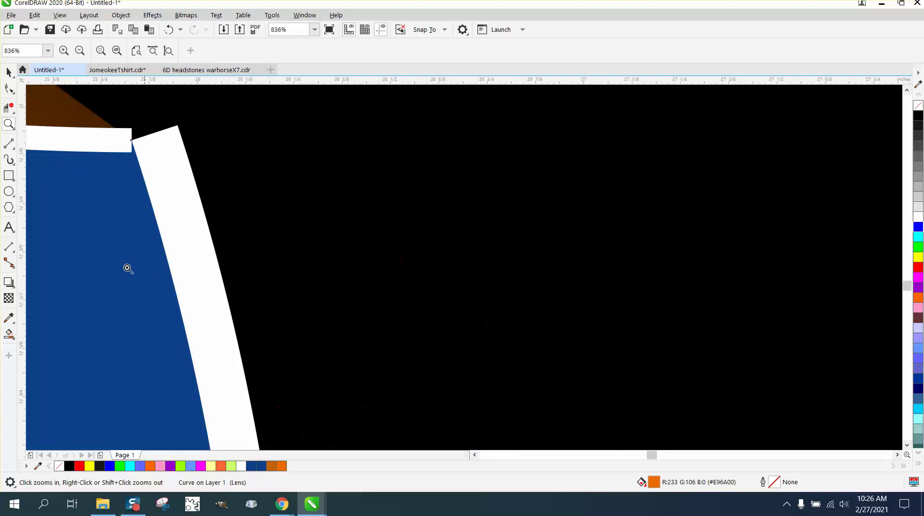
left_click(14, 94)
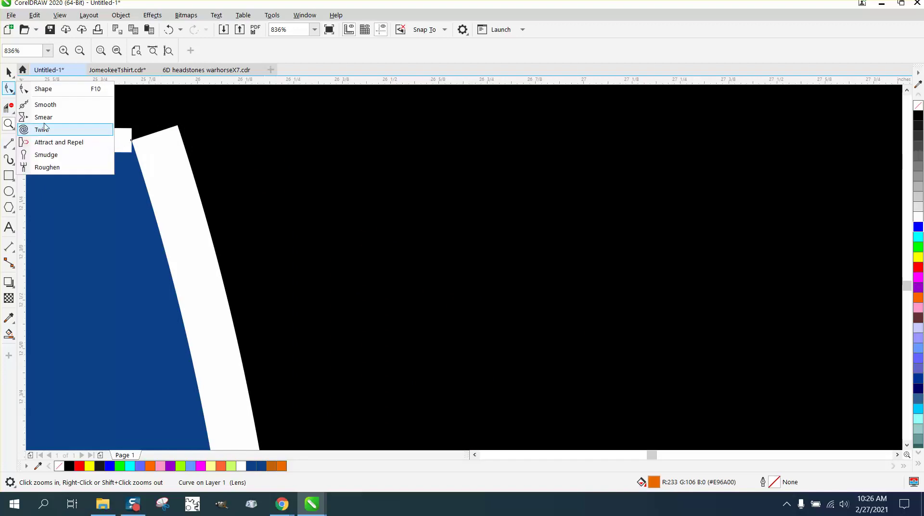
left_click(43, 89)
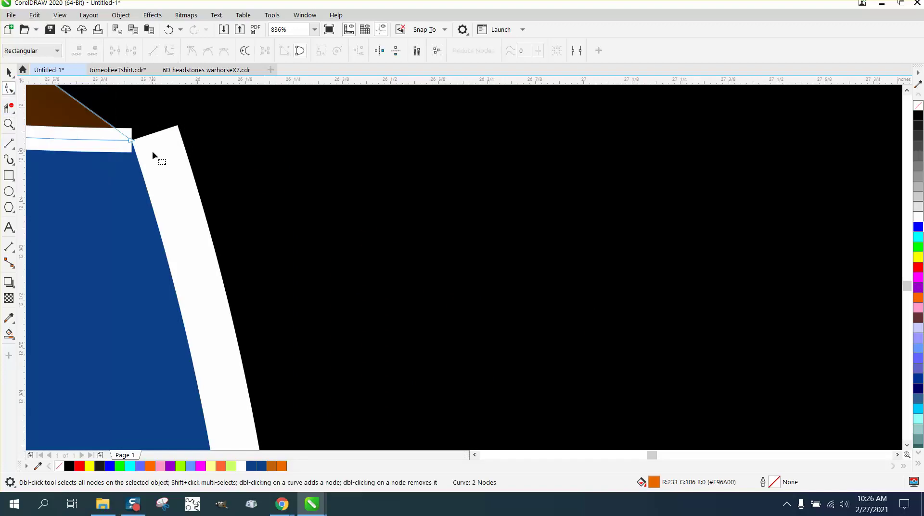
mouse_move(132, 140)
left_mouse_down()
mouse_move(157, 144)
mouse_move(138, 146)
left_mouse_up()
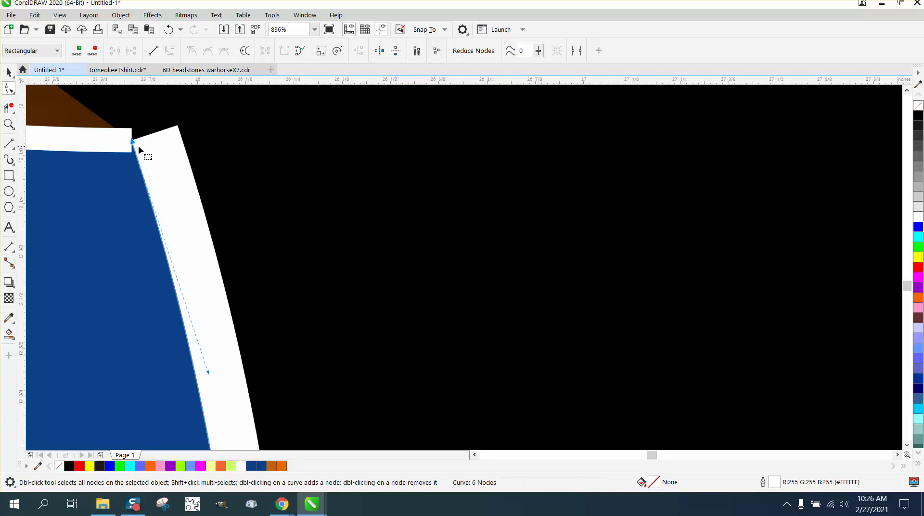
left_click(121, 140)
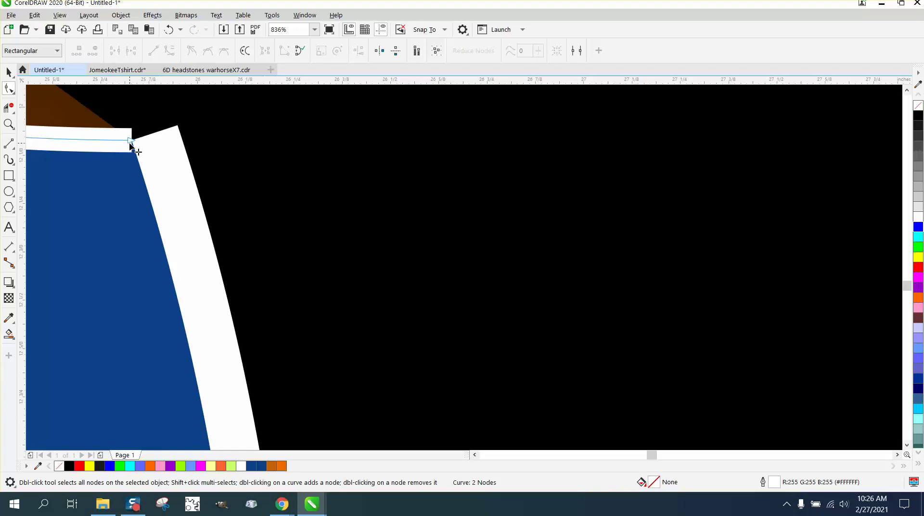
left_click_drag(132, 143, 172, 142)
- Zoom back out to view the whole sticker
scroll(173, 142, "down", 6)
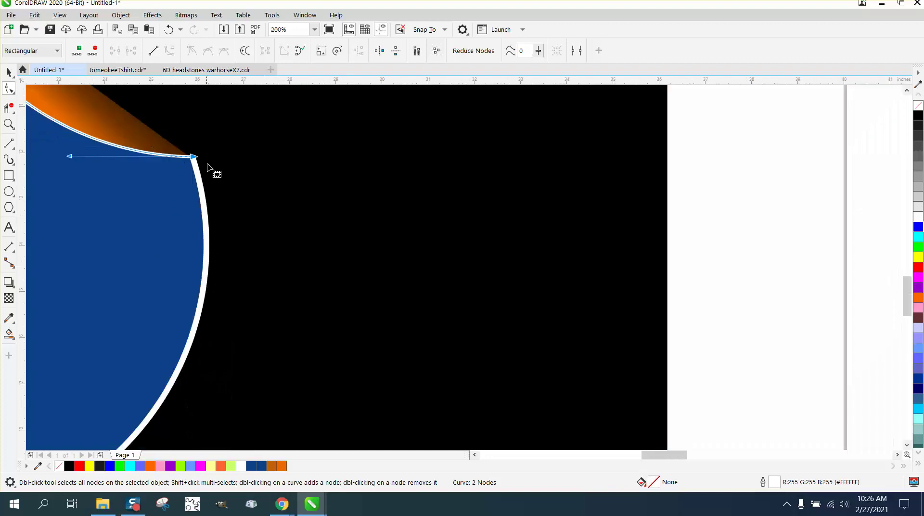
left_click(8, 124)
left_click_drag(70, 109, 272, 280)
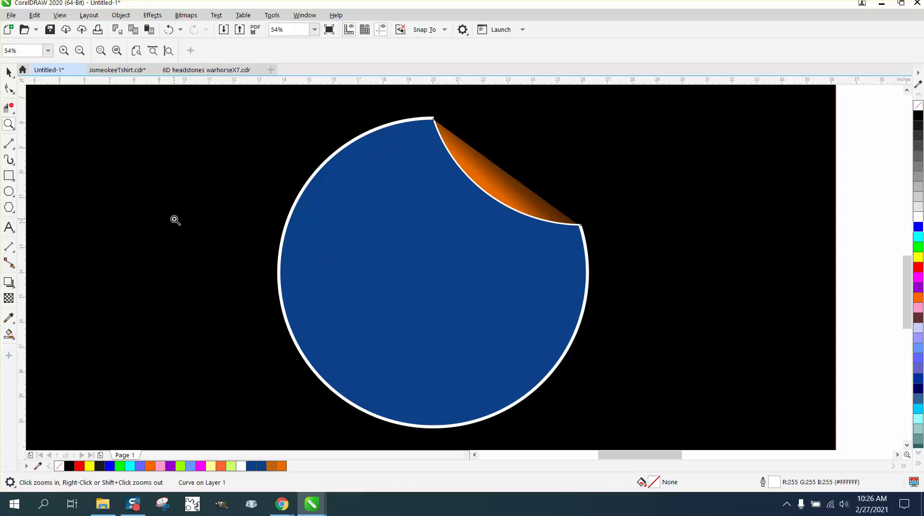
right_click(306, 232)
right_click(302, 241)
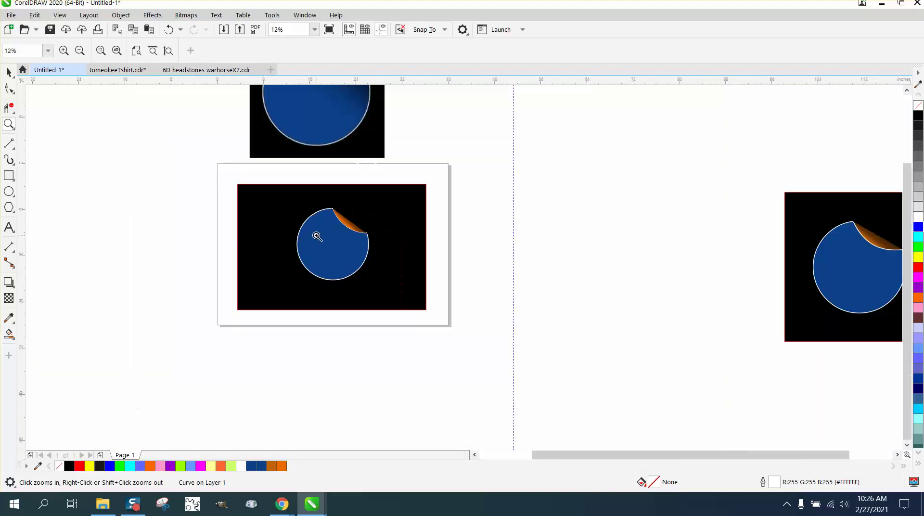
right_click(316, 239)
left_click_drag(313, 158, 379, 206)
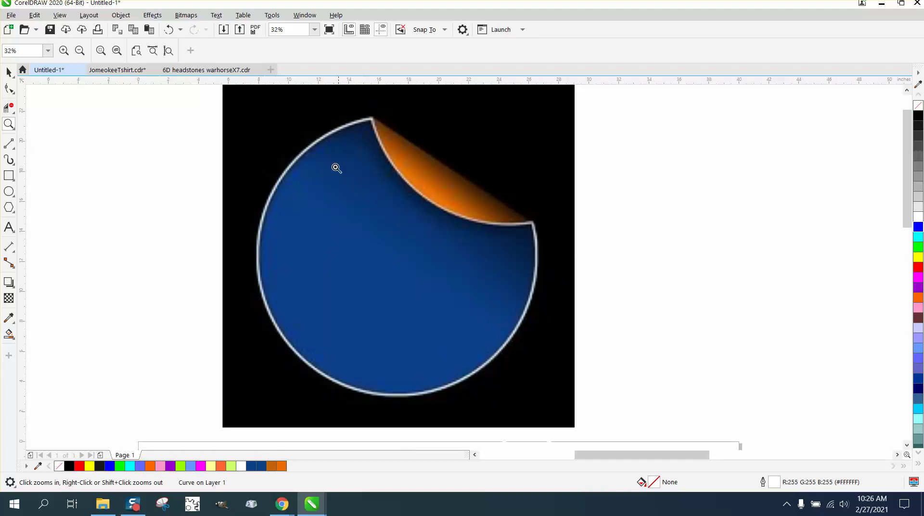
right_click(476, 290)
right_click(403, 246)
left_click_drag(395, 308, 483, 383)
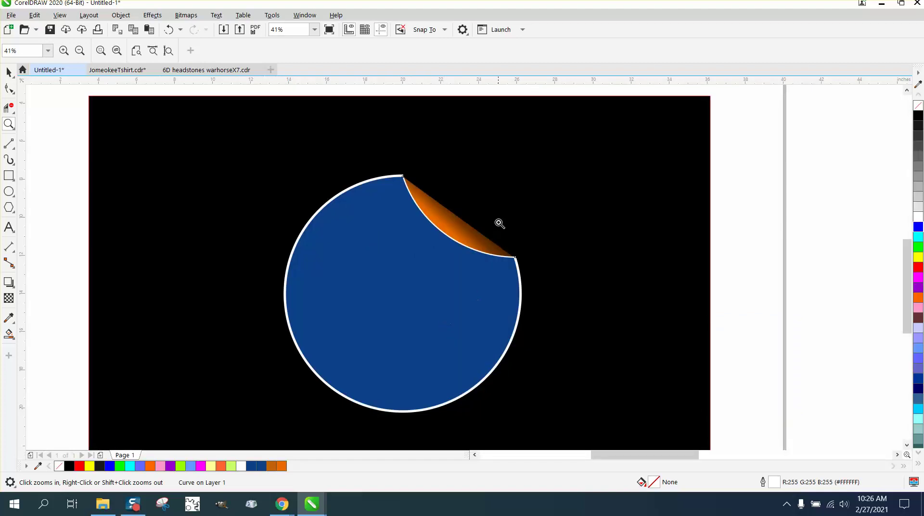
right_click(477, 227)
right_click(477, 227)
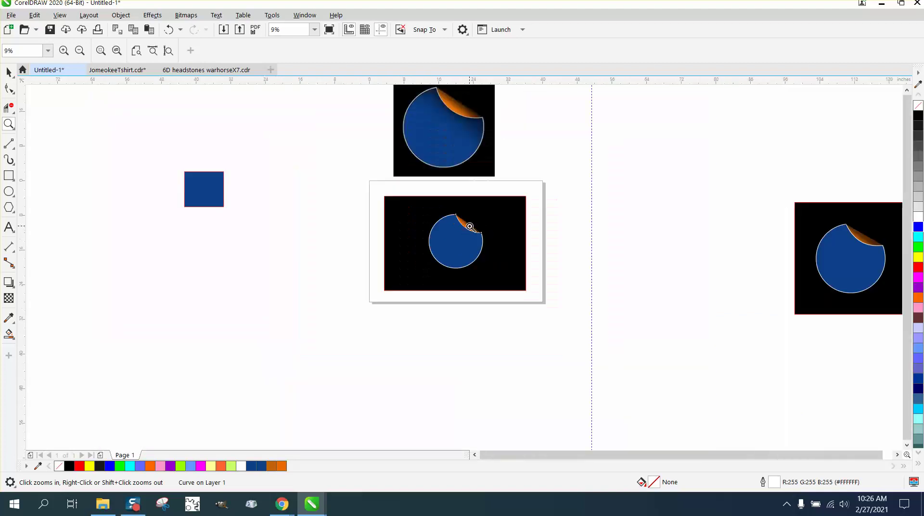
left_click_drag(464, 111, 496, 150)
right_click(495, 150)
right_click(481, 172)
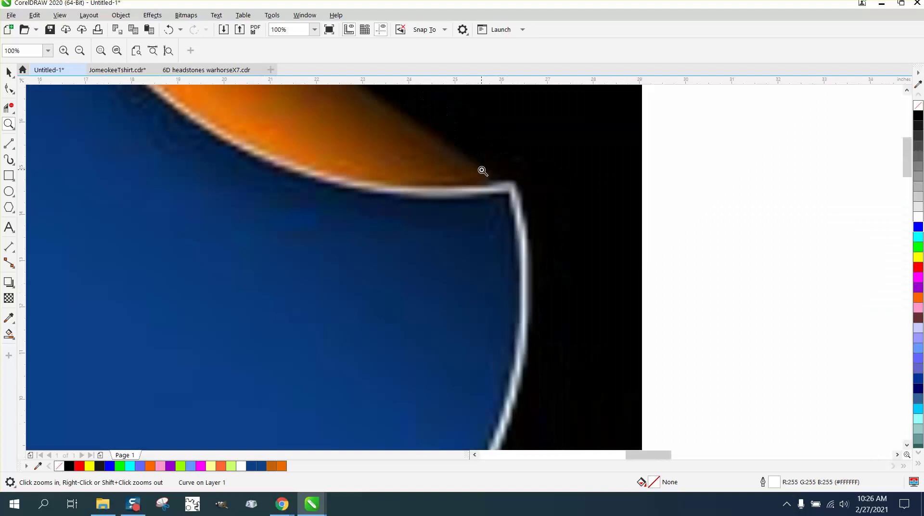
right_click(484, 173)
left_click_drag(415, 127, 478, 174)
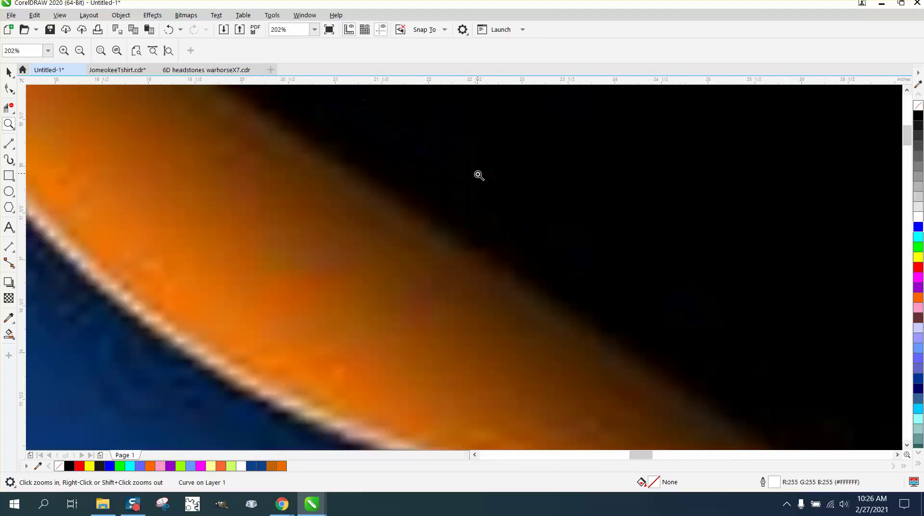
right_click(404, 188)
right_click(403, 190)
right_click(417, 215)
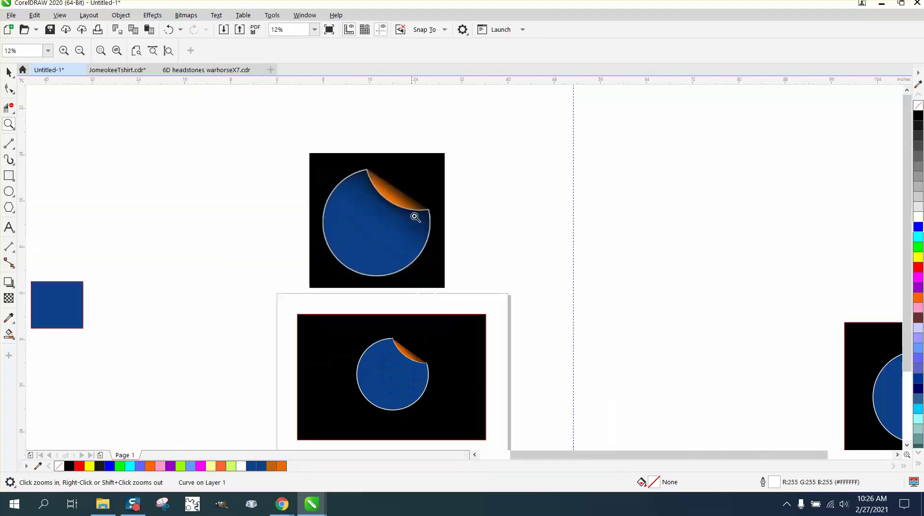
left_click_drag(354, 332, 515, 426)
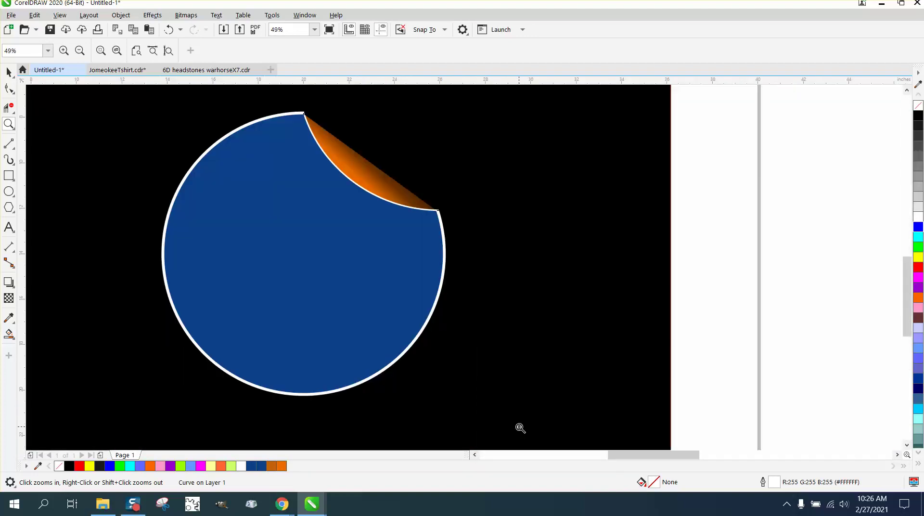